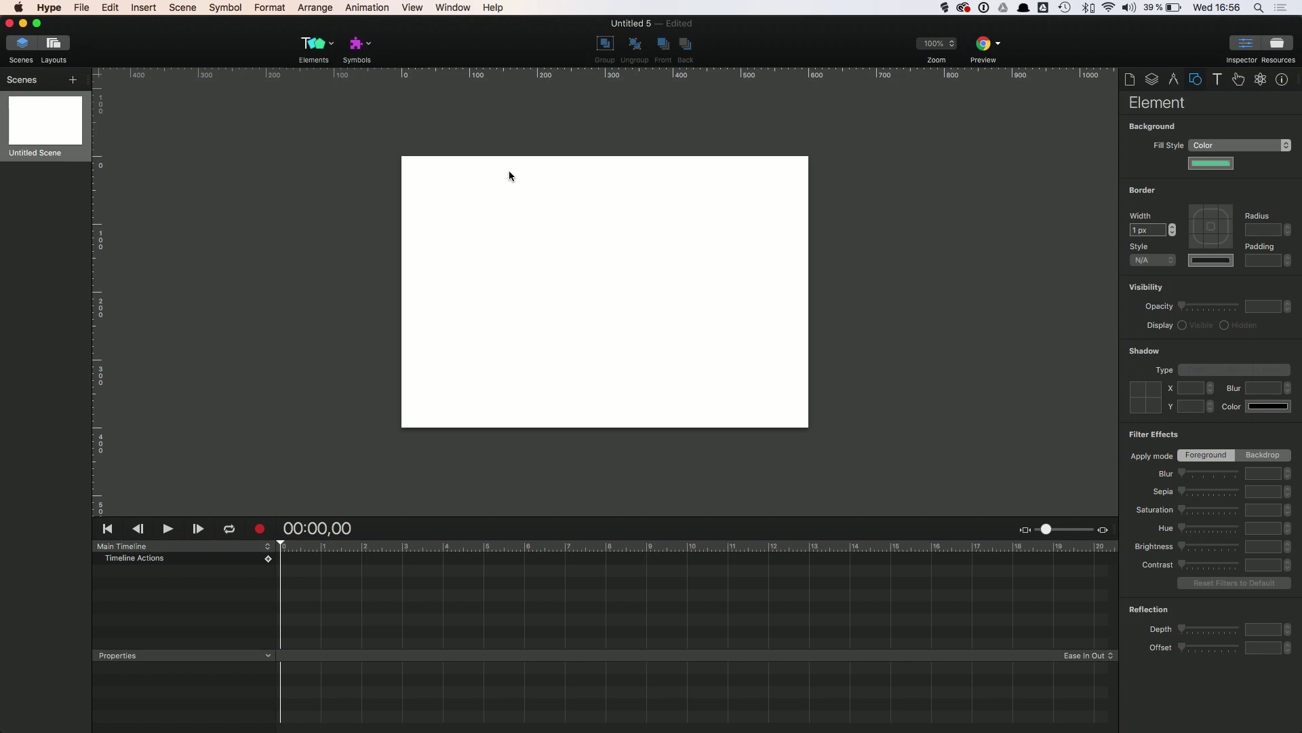
- Insert an ellipse into the empty scene and convert it to a vector shape
left_click(319, 48)
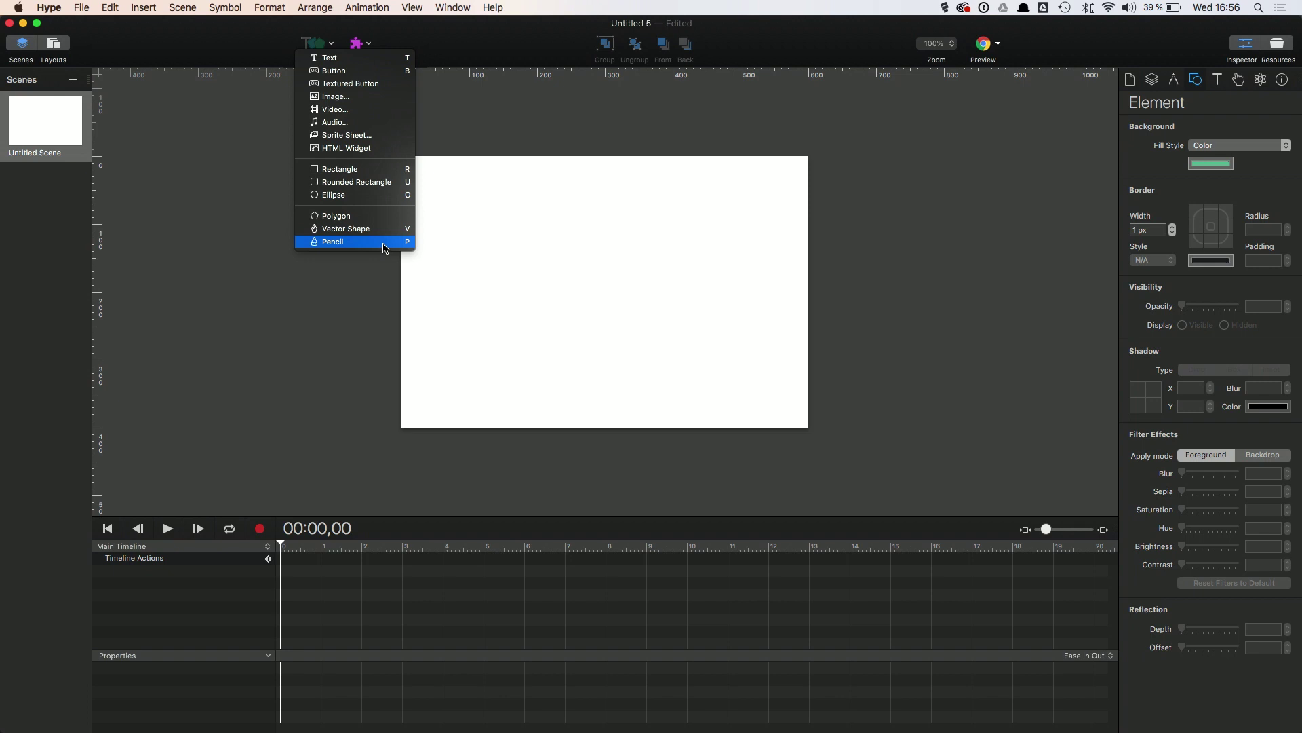
left_click(363, 197)
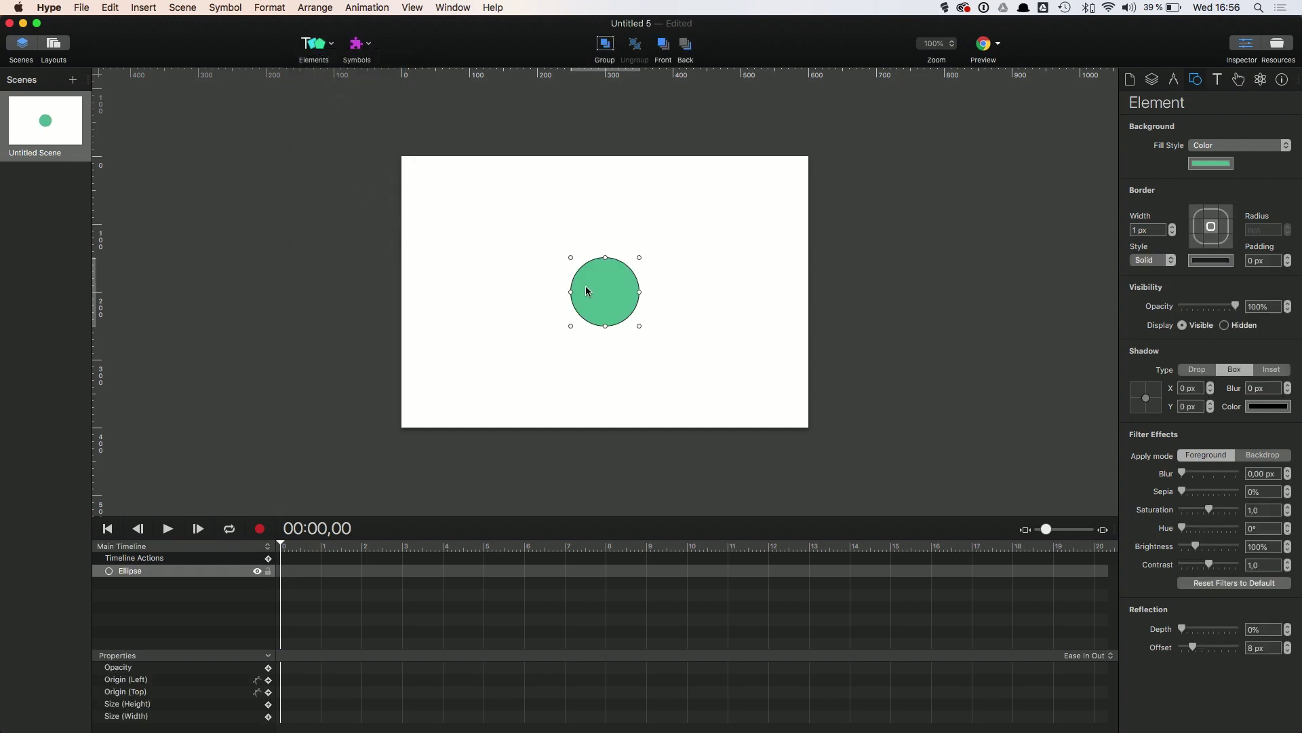
right_click(608, 298)
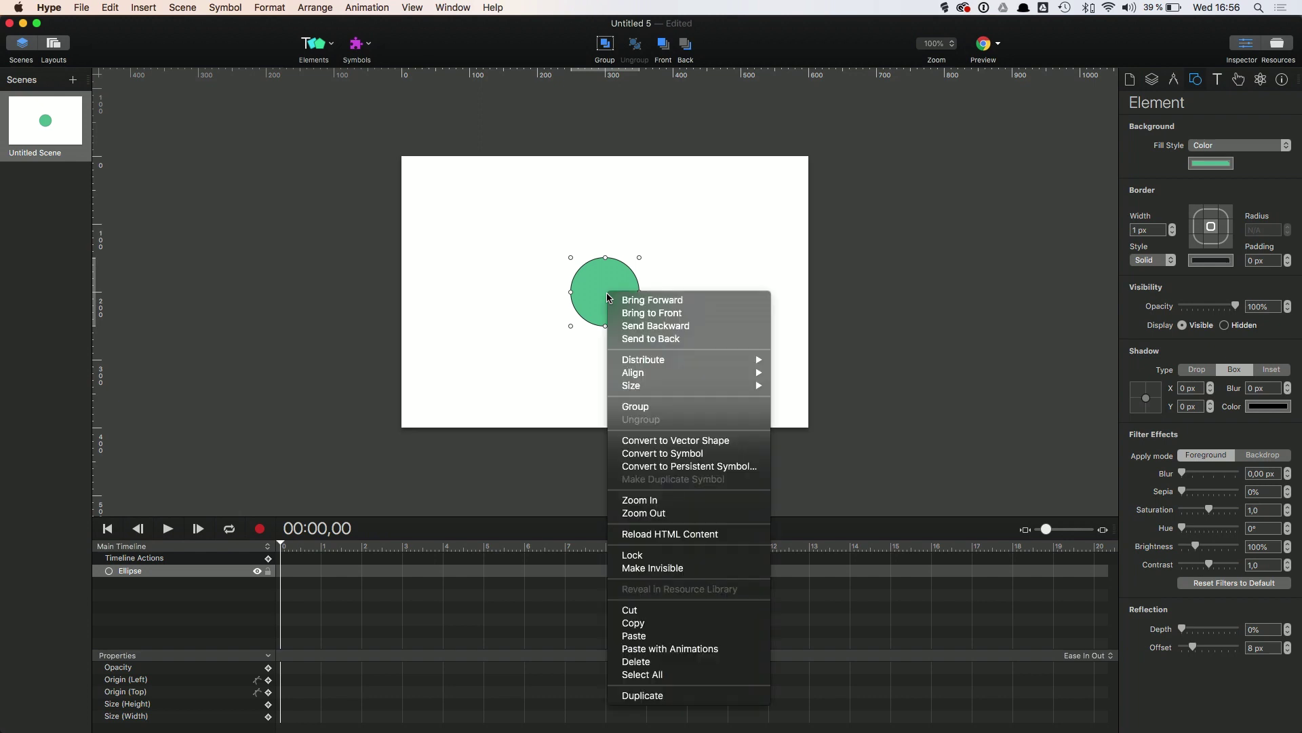
left_click(684, 441)
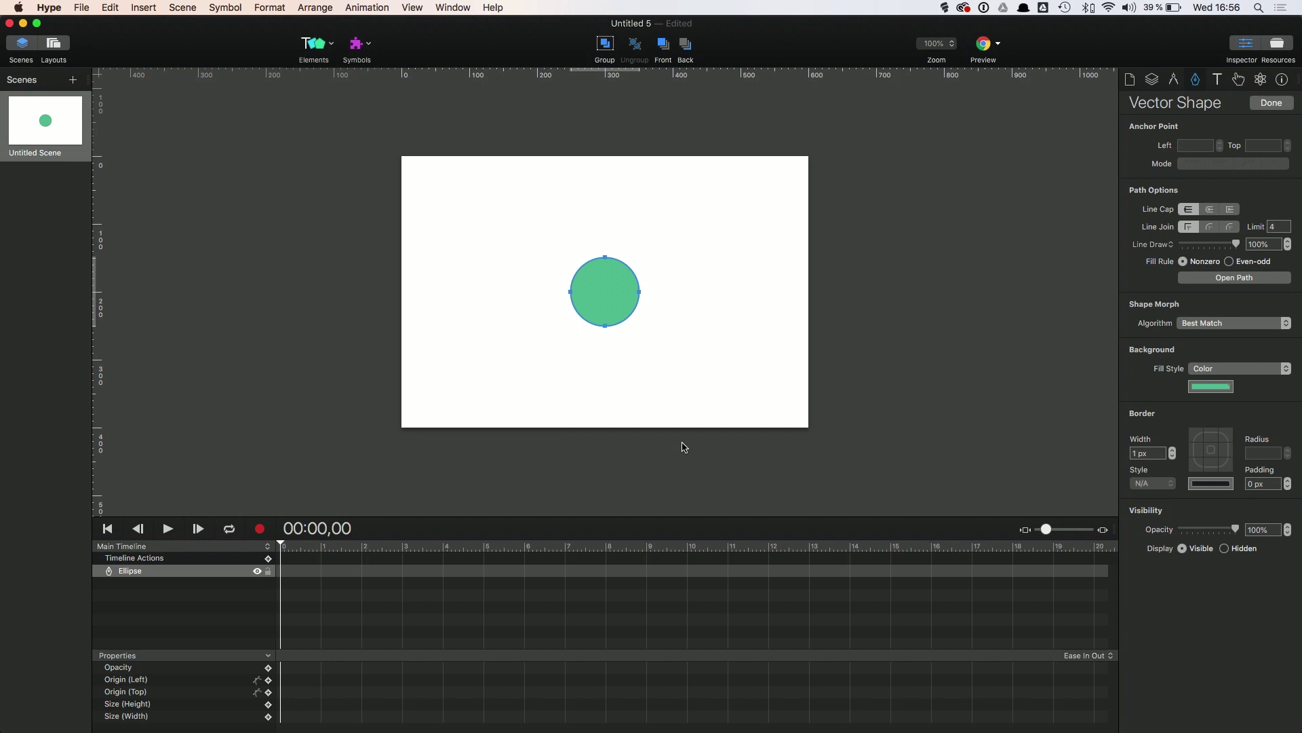
- Reshape the circle into a map pin by lowering its bottom anchor point, adding upper curve points, and shortening the bottom handles
left_click_drag(605, 329, 605, 345)
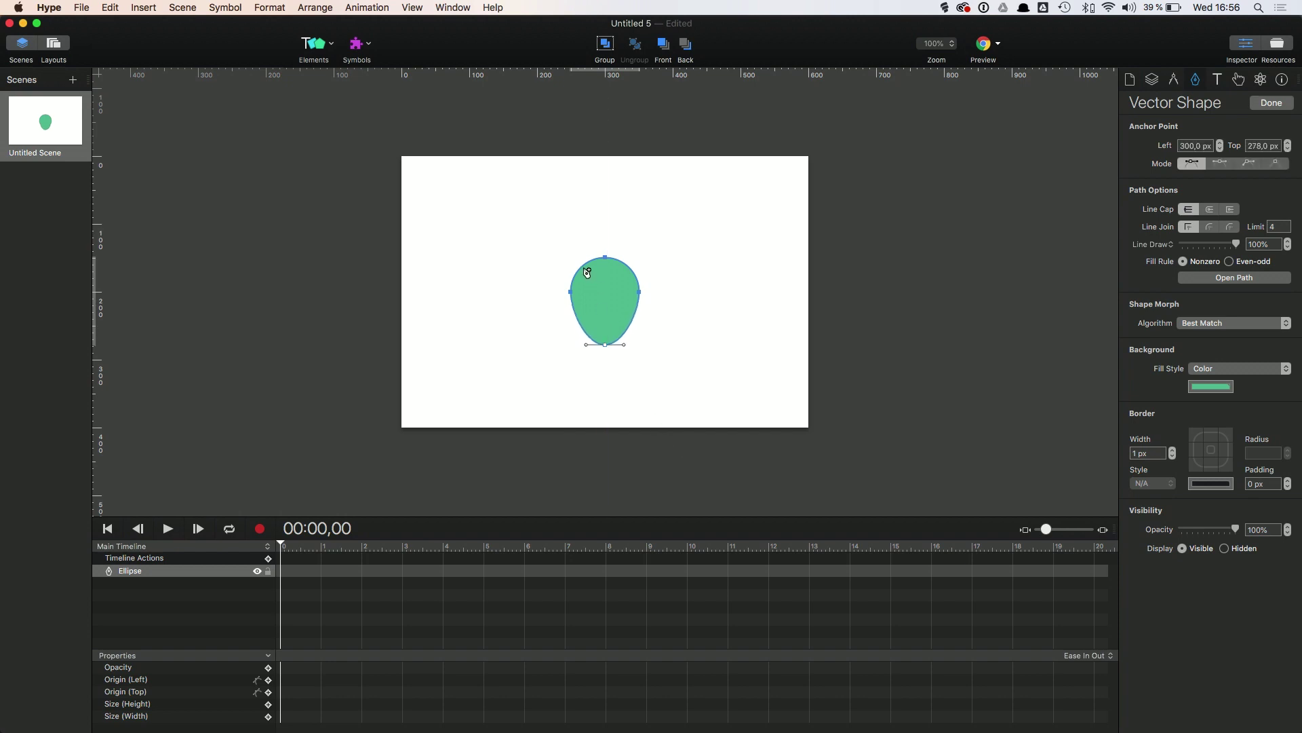
left_click(624, 263)
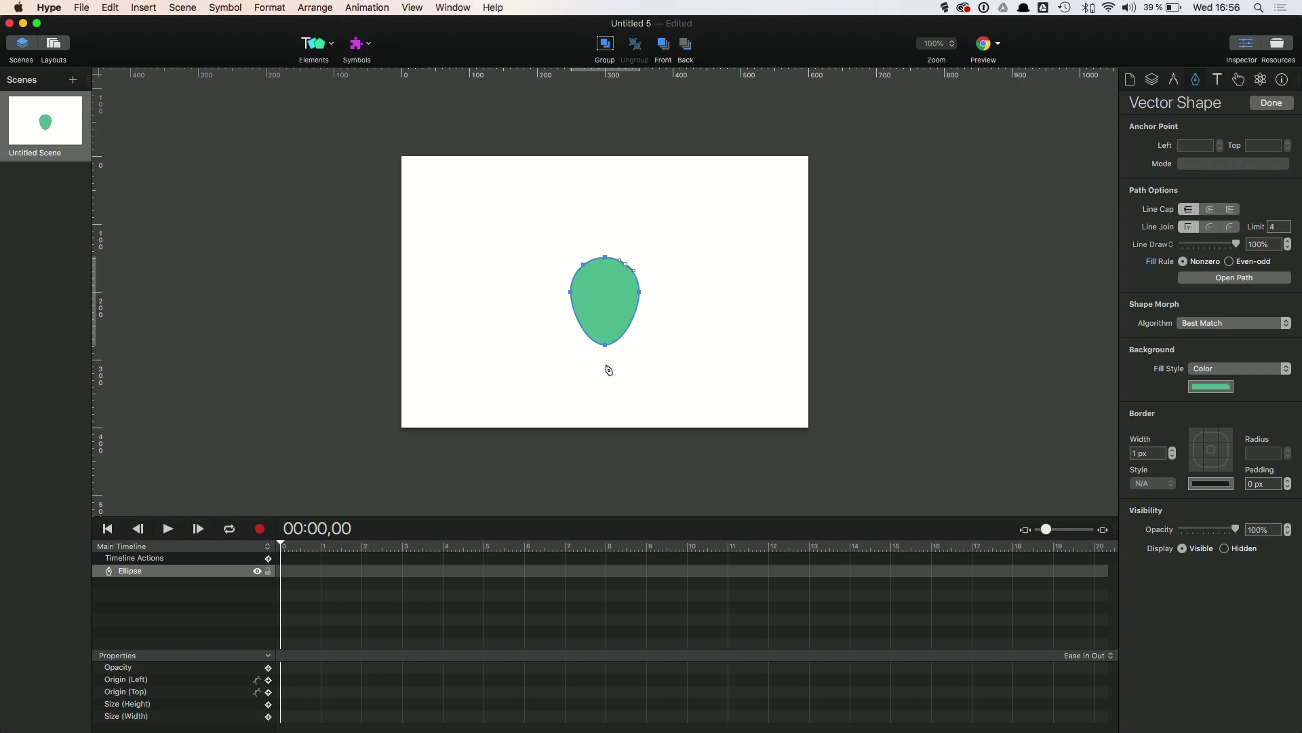
left_click(606, 344)
mouse_move(623, 345)
left_mouse_down()
mouse_move(590, 345)
mouse_move(607, 353)
left_mouse_up()
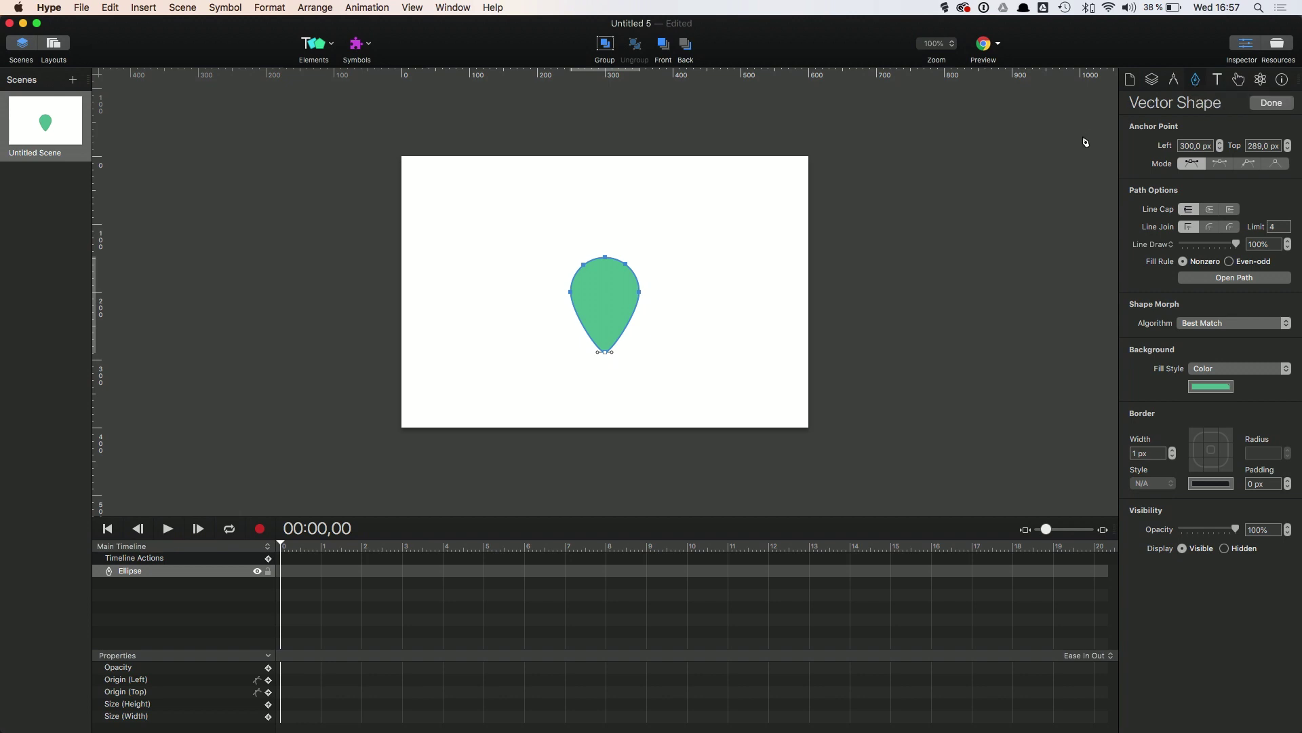
key("Escape")
key("Return")
key("Escape")
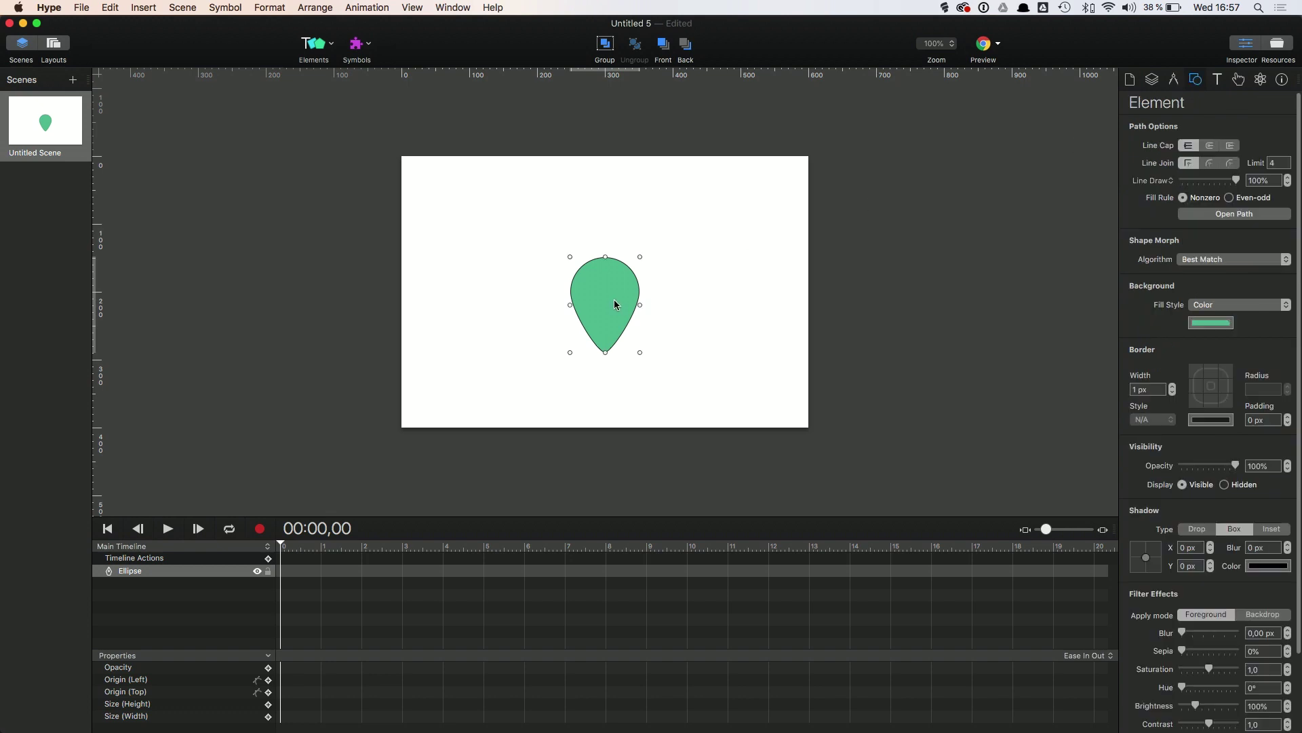
- Reopen the pin's path, try the different handle modes on the bottom anchor point, and make it a sharp corner
key("Return")
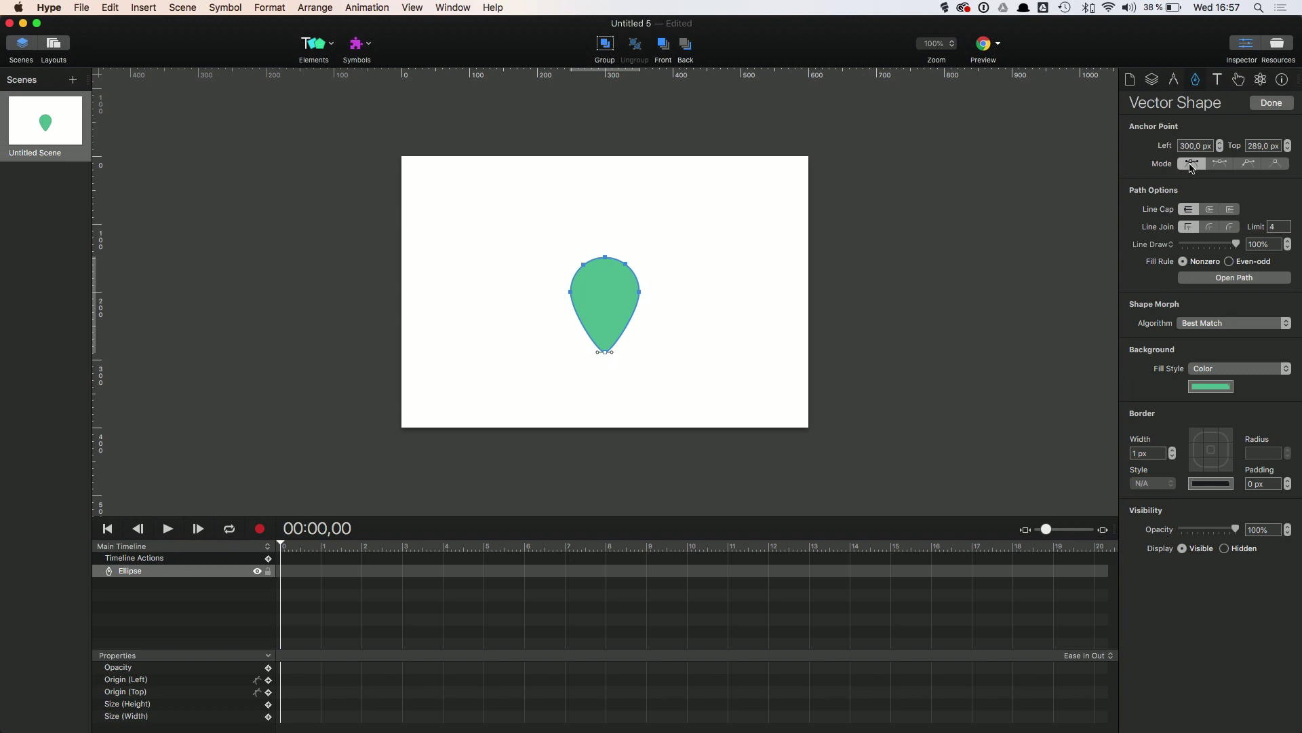
left_click(1224, 169)
mouse_move(611, 352)
left_mouse_down()
mouse_move(624, 352)
mouse_move(612, 353)
left_mouse_up()
left_click(1252, 166)
left_click_drag(614, 353, 577, 333)
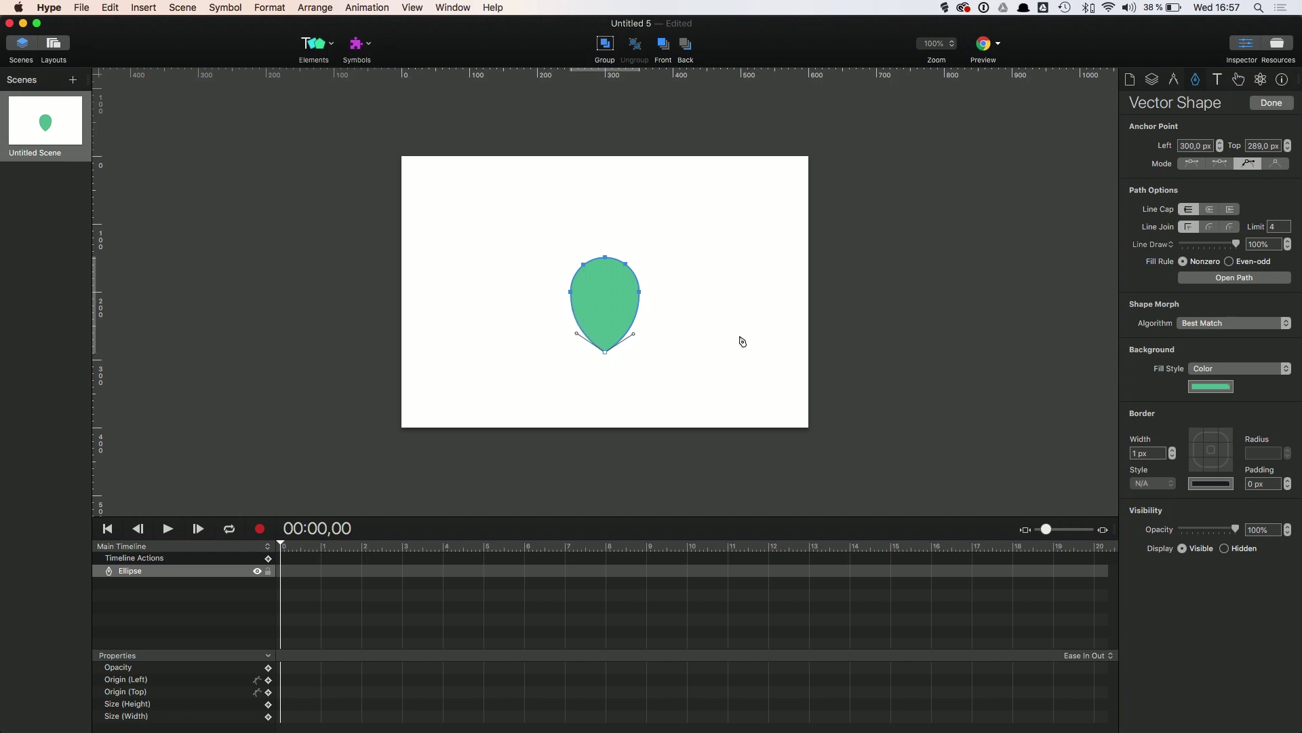
double_click(607, 353)
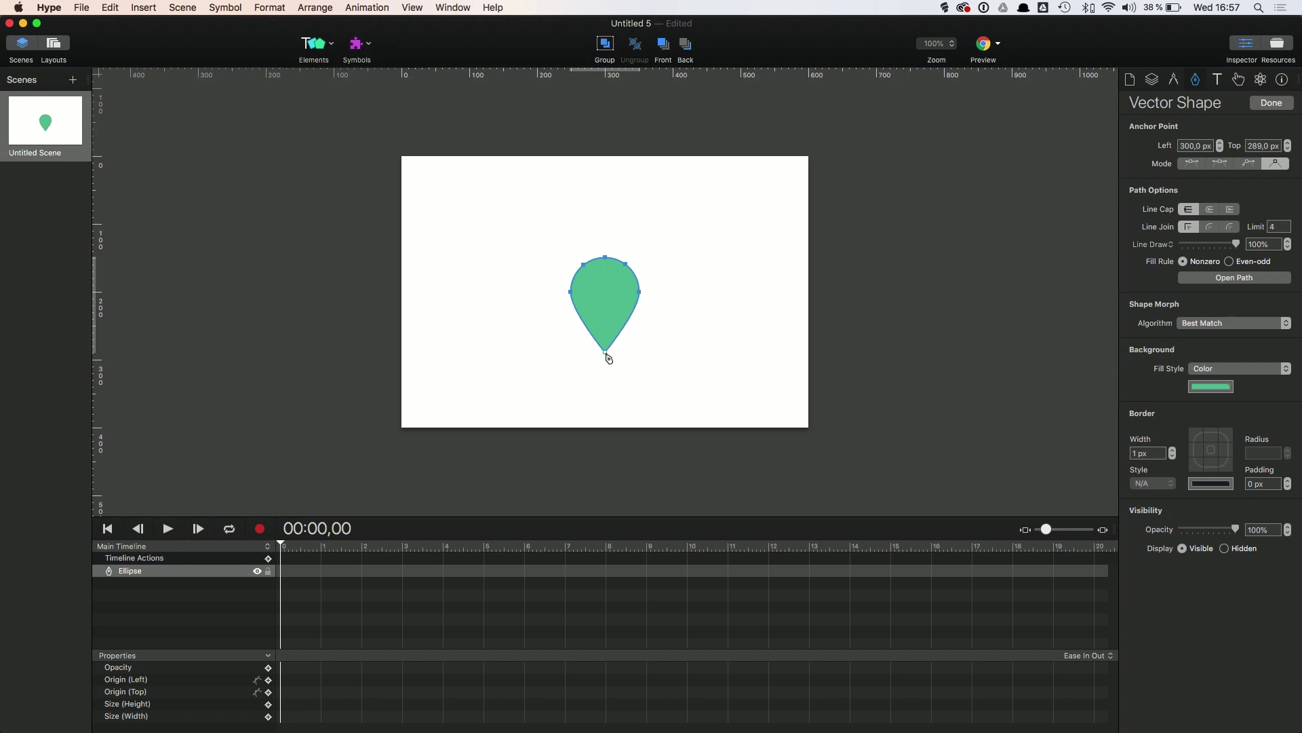
left_click(1193, 166)
left_click(1276, 164)
- Set the path's line cap to round and try the line join styles, returning to the miter join with limit 4
left_click(1210, 210)
left_click(1231, 211)
left_click(1212, 212)
left_click(1210, 228)
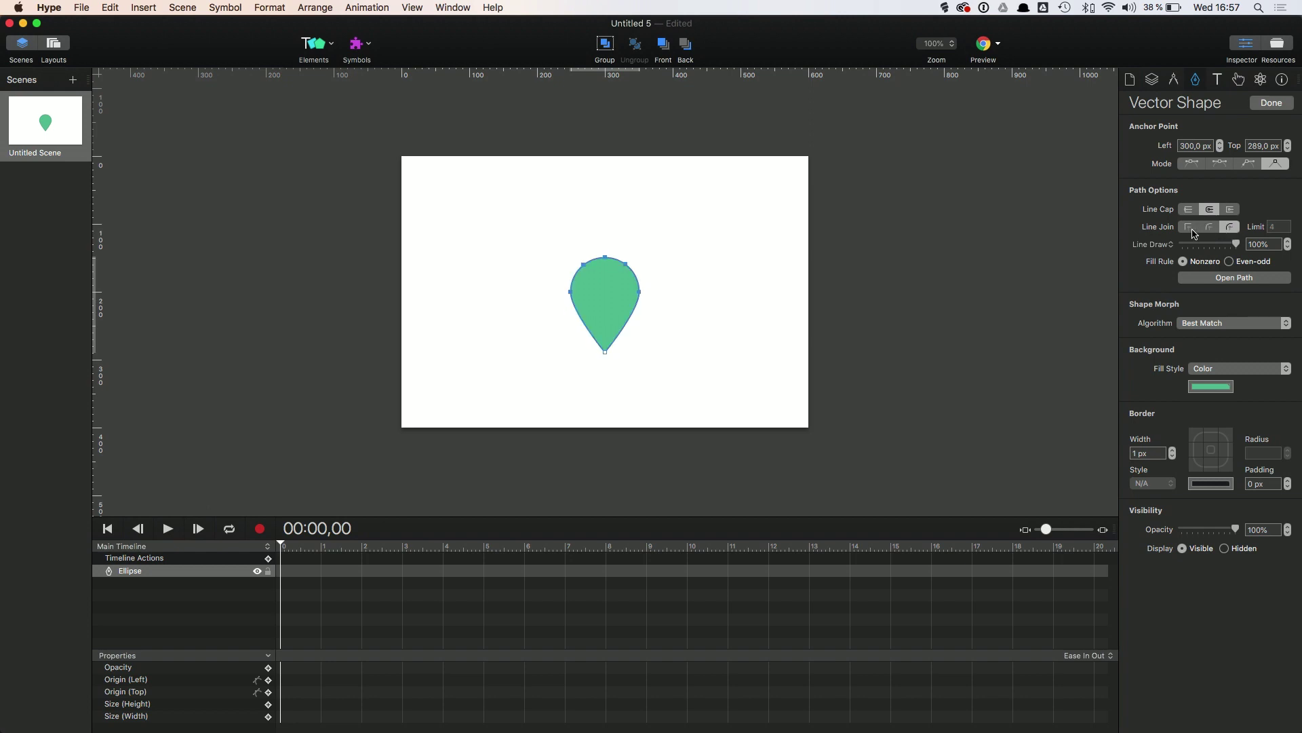
left_click(1273, 228)
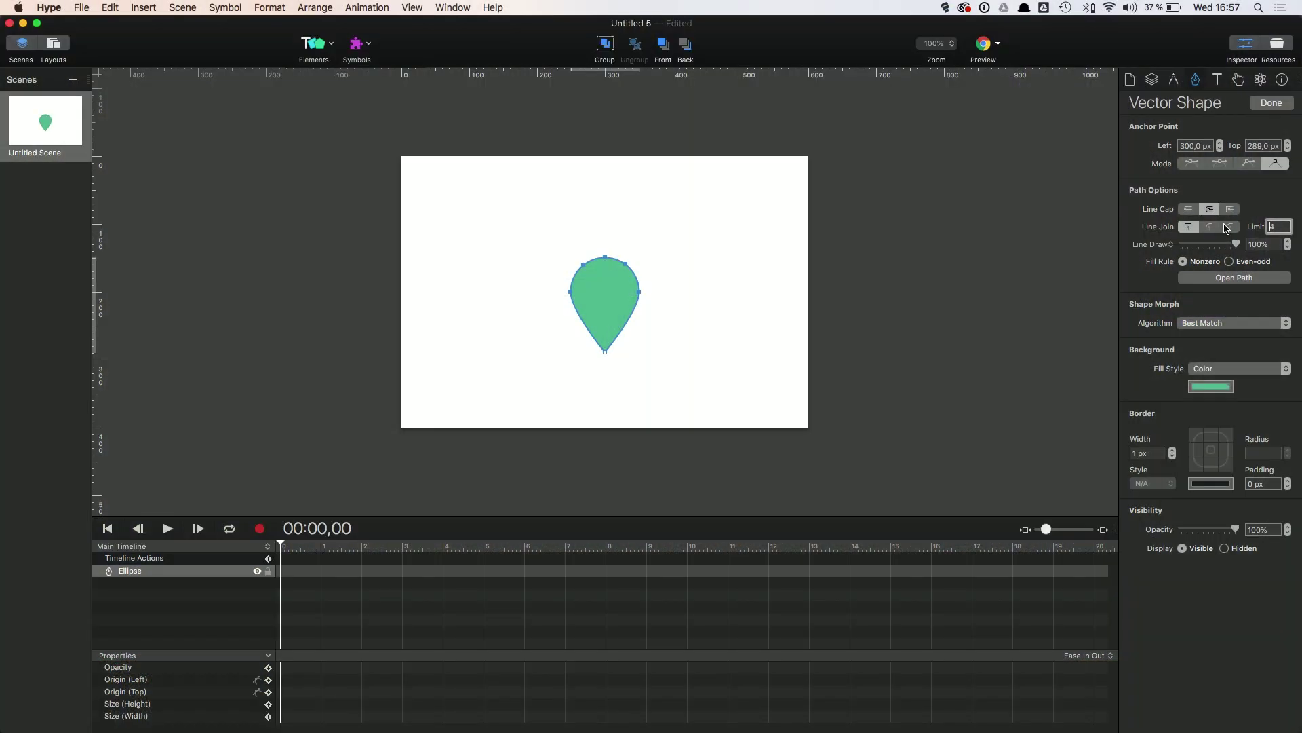
mouse_move(1236, 248)
left_mouse_down()
mouse_move(1173, 252)
mouse_move(1236, 249)
left_mouse_up()
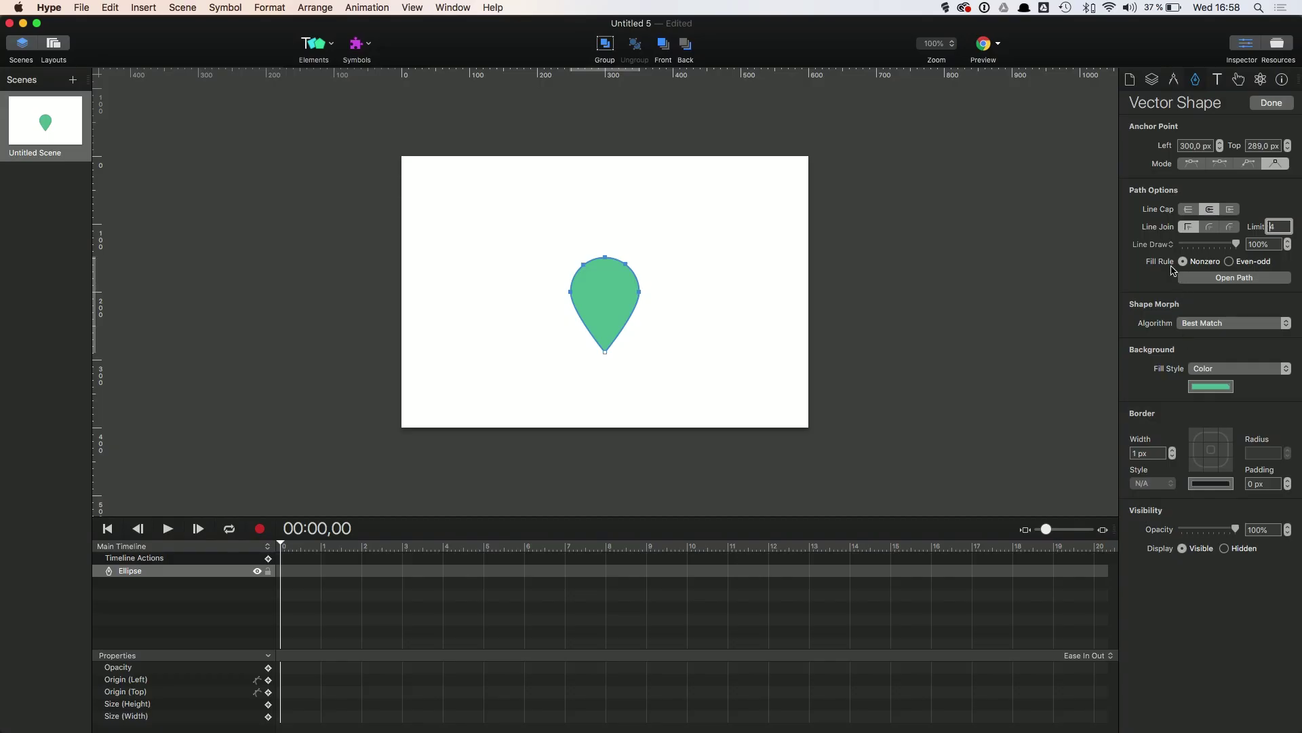
- Switch the pin outline from Line Draw to Line Dash with dash length 20 and gap 111
left_click(1169, 246)
left_click(1172, 255)
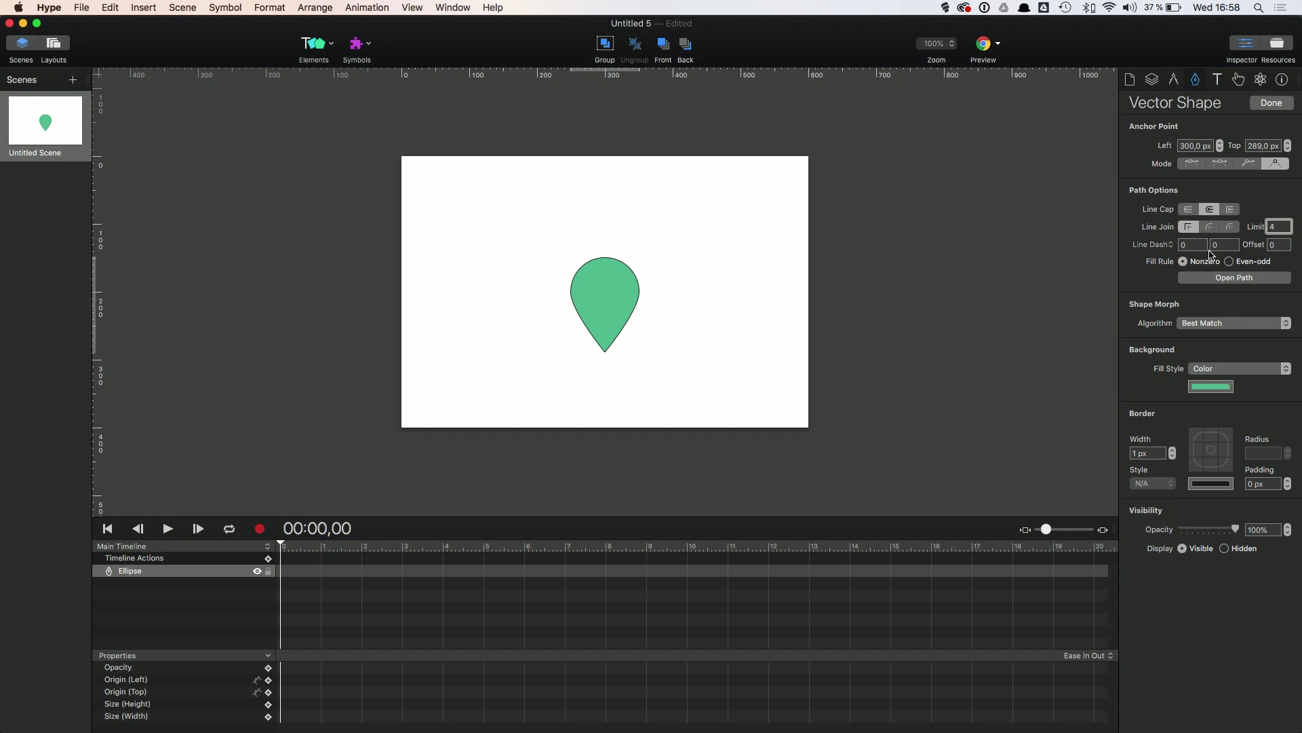
left_click(1197, 245)
type("20")
key("Tab")
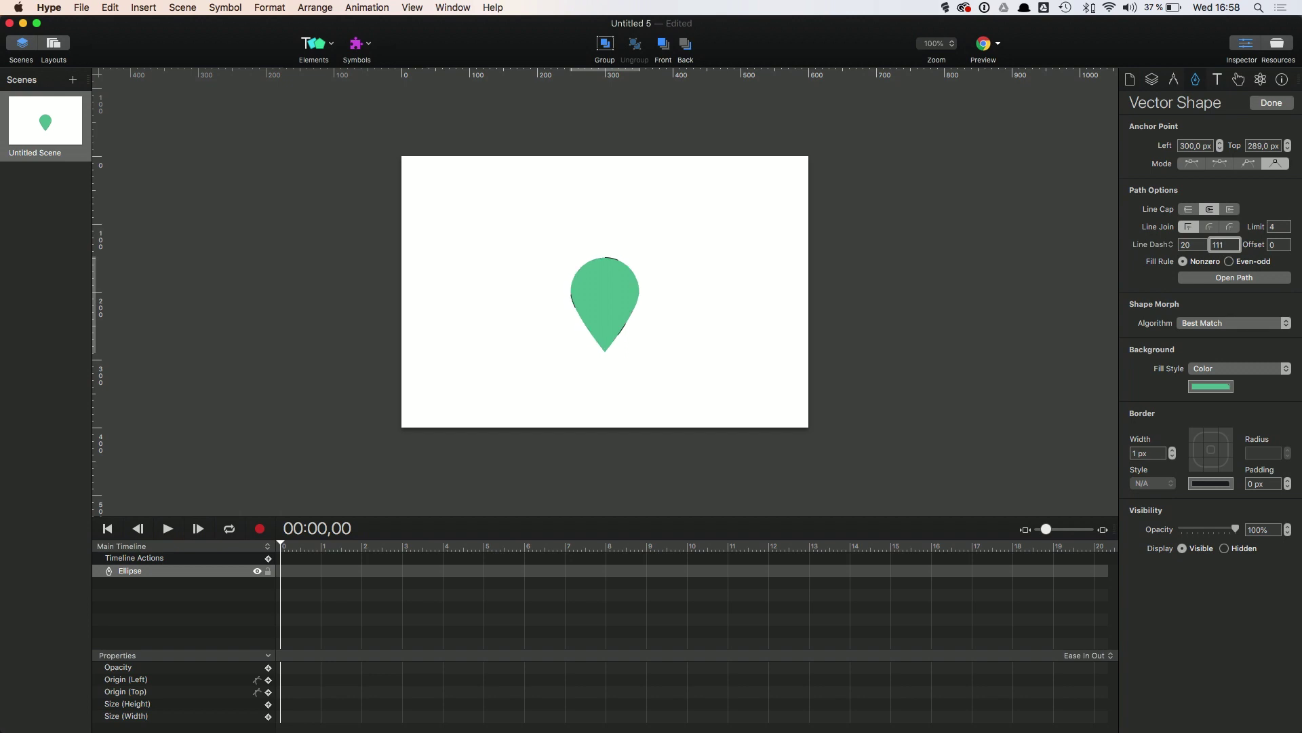
key("Tab")
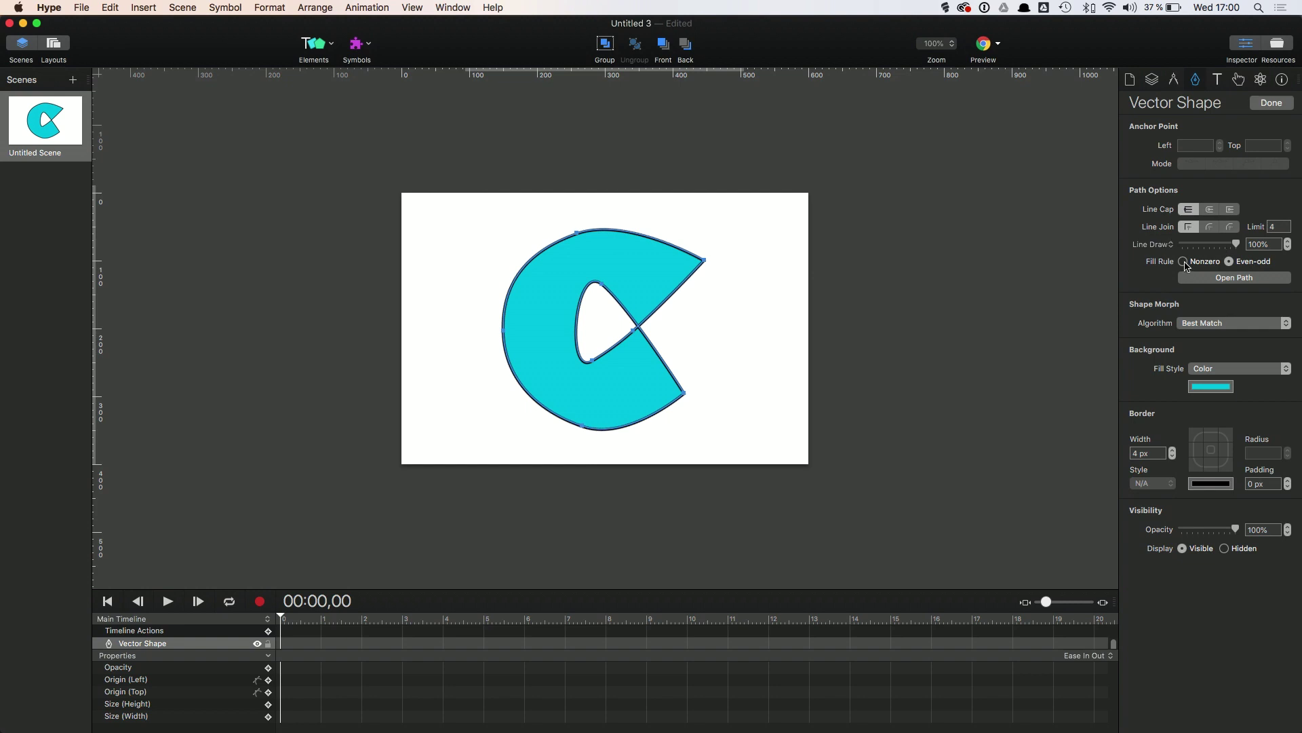
- Compare the Nonzero and Even-odd fill rules on the blue shape, and open its path at the crossing anchor point
left_click(1184, 262)
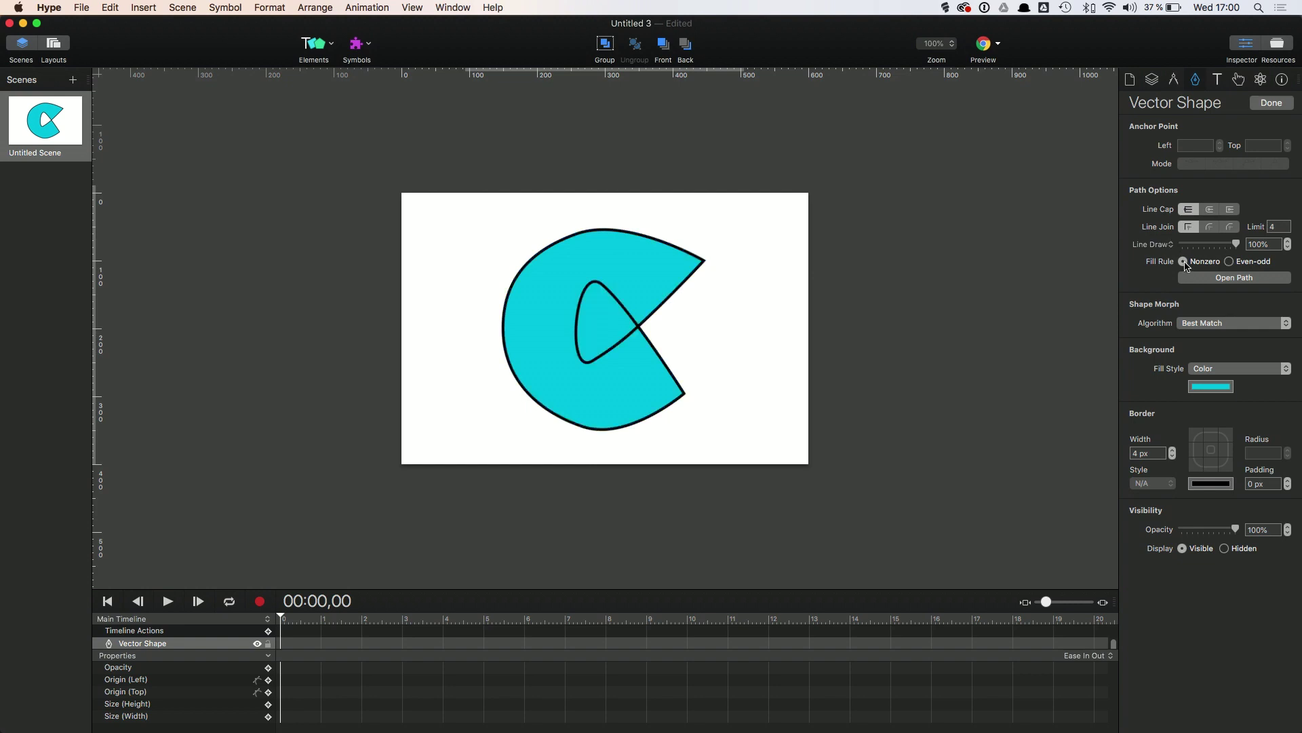
left_click(1230, 262)
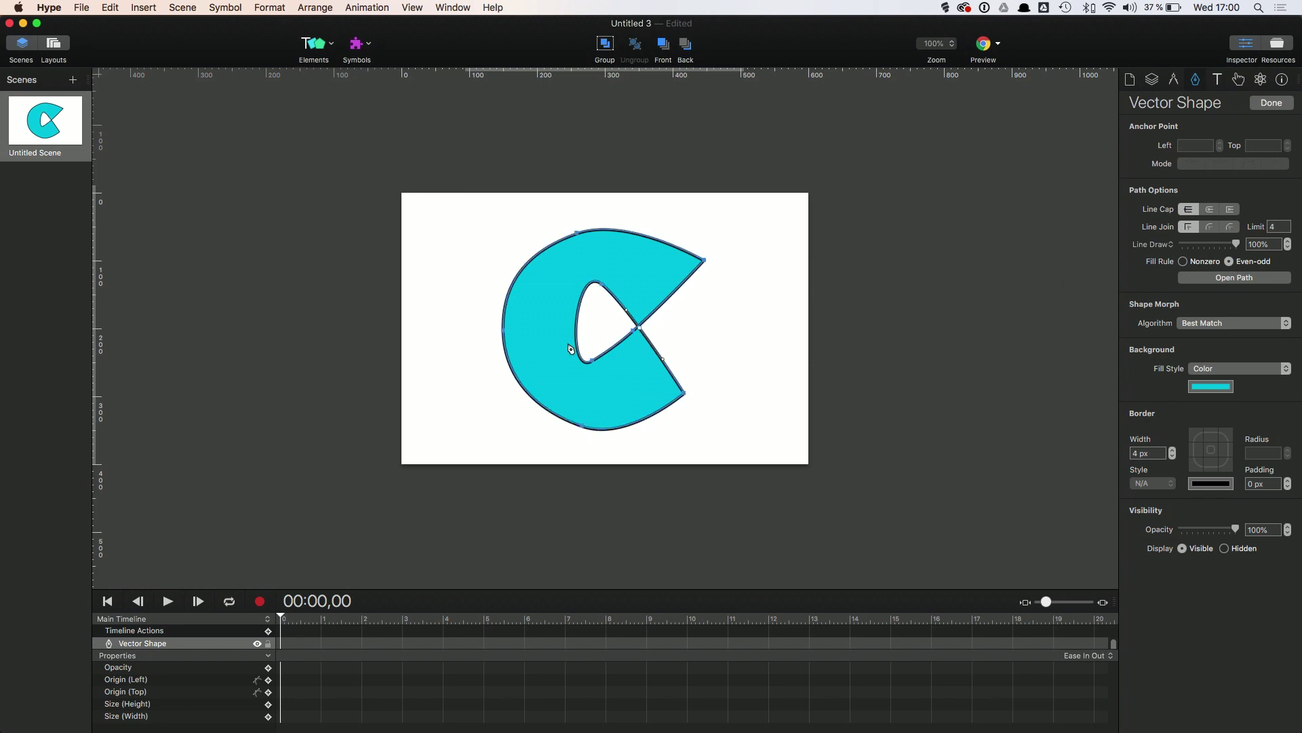
left_click(637, 327)
left_click(1237, 279)
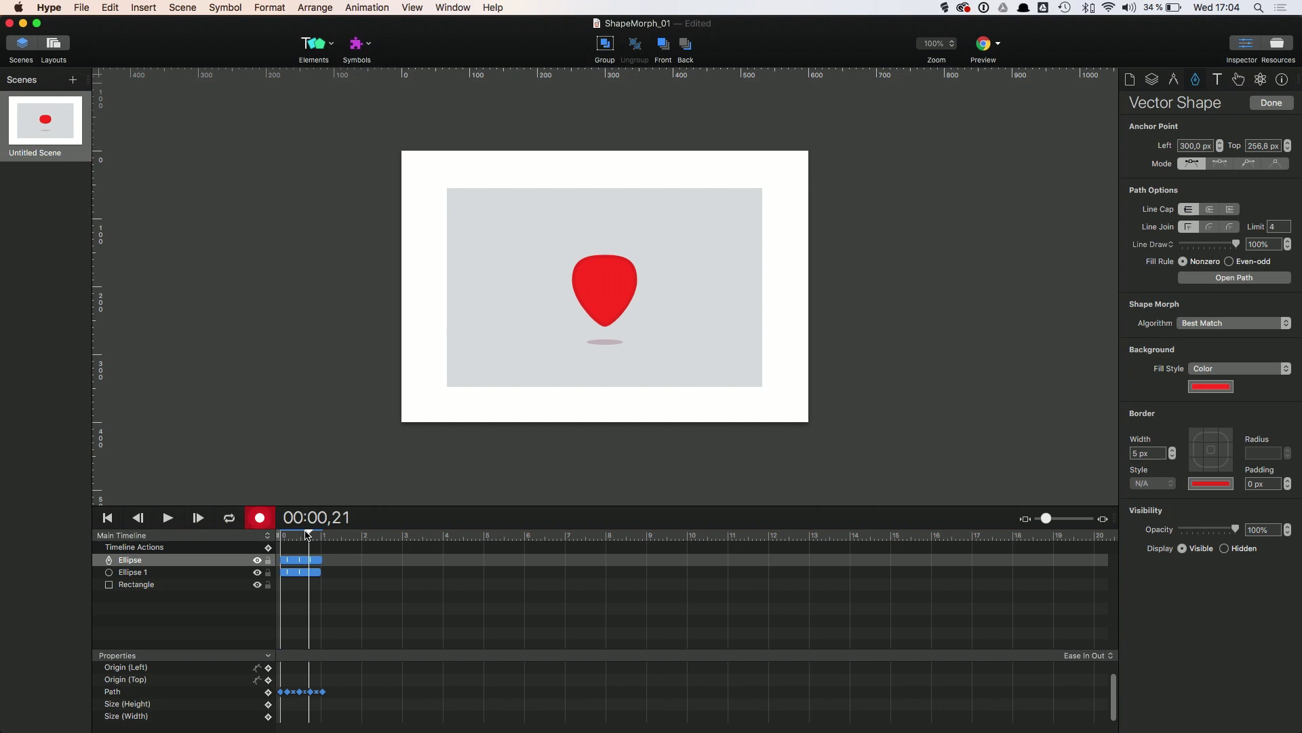
- Scrub the red shape's morph to 1 second, try the Direct Anchor Point Match algorithm, and restore Best Match
mouse_move(311, 534)
left_mouse_down()
mouse_move(272, 533)
mouse_move(322, 547)
left_mouse_up()
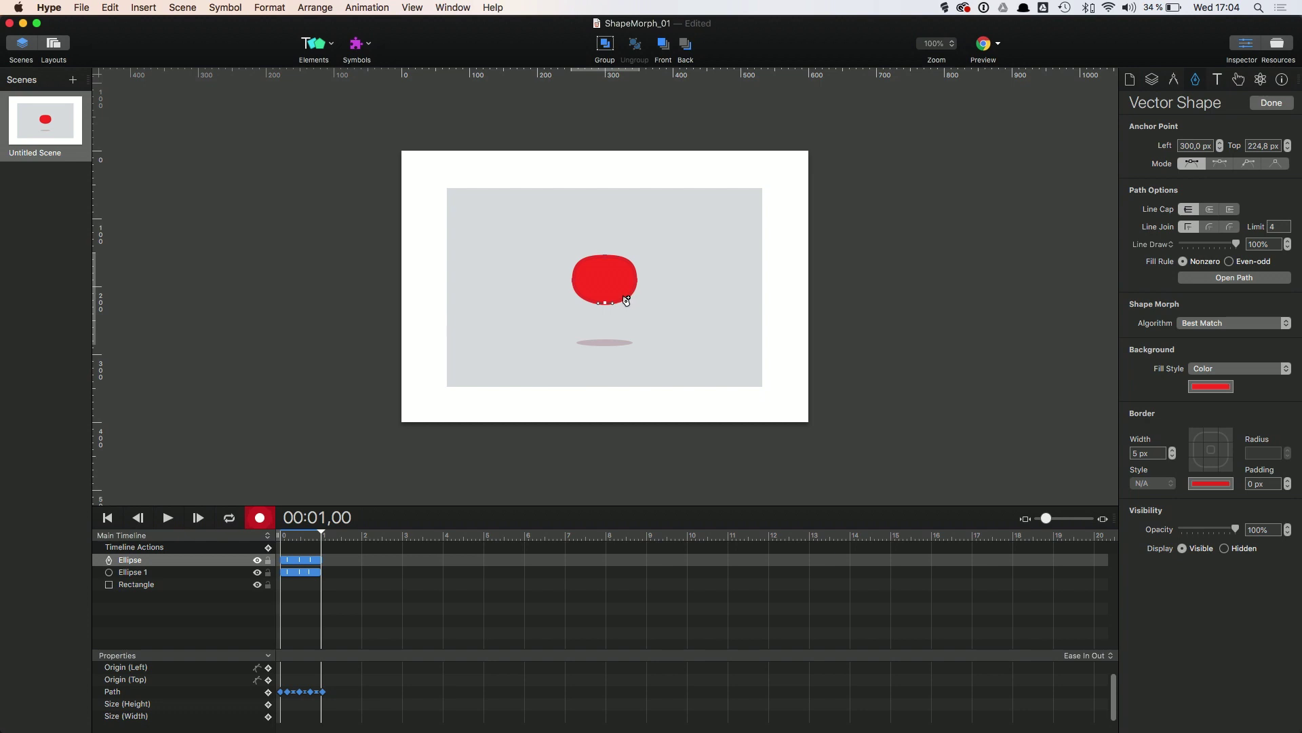
left_click(1199, 324)
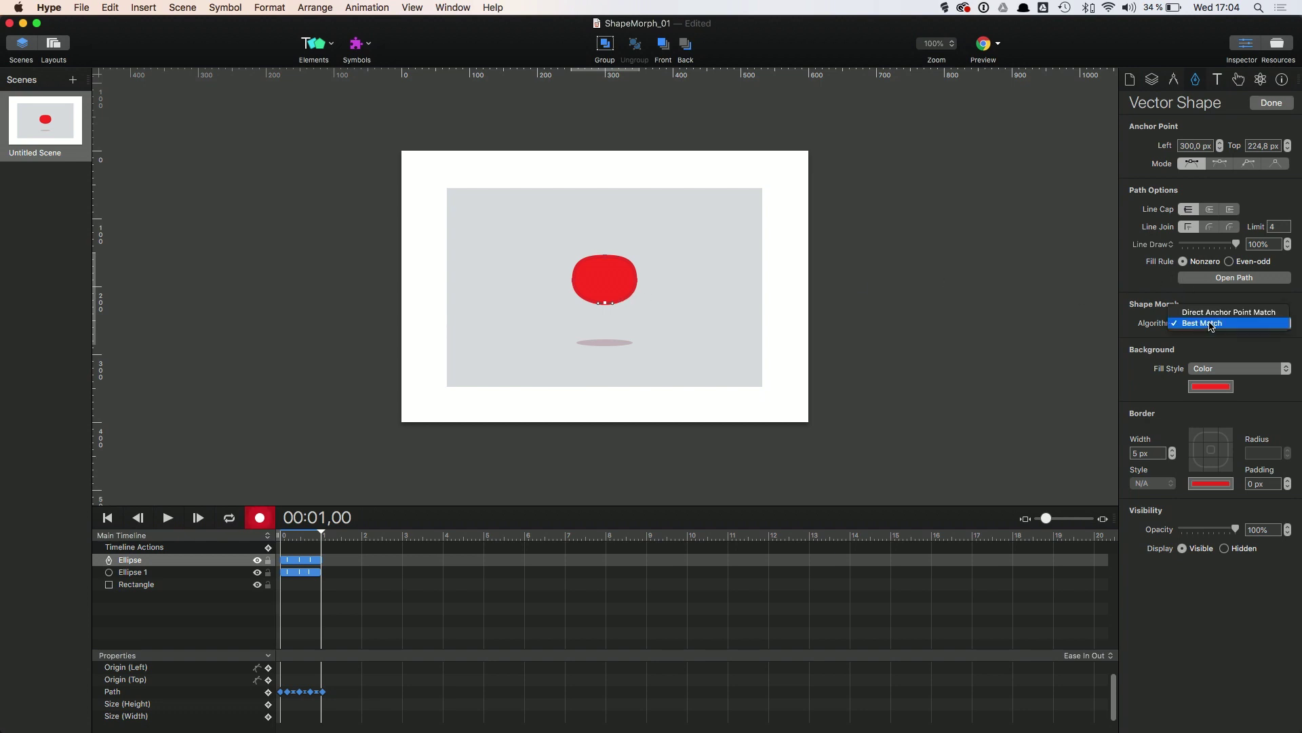
left_click(1232, 313)
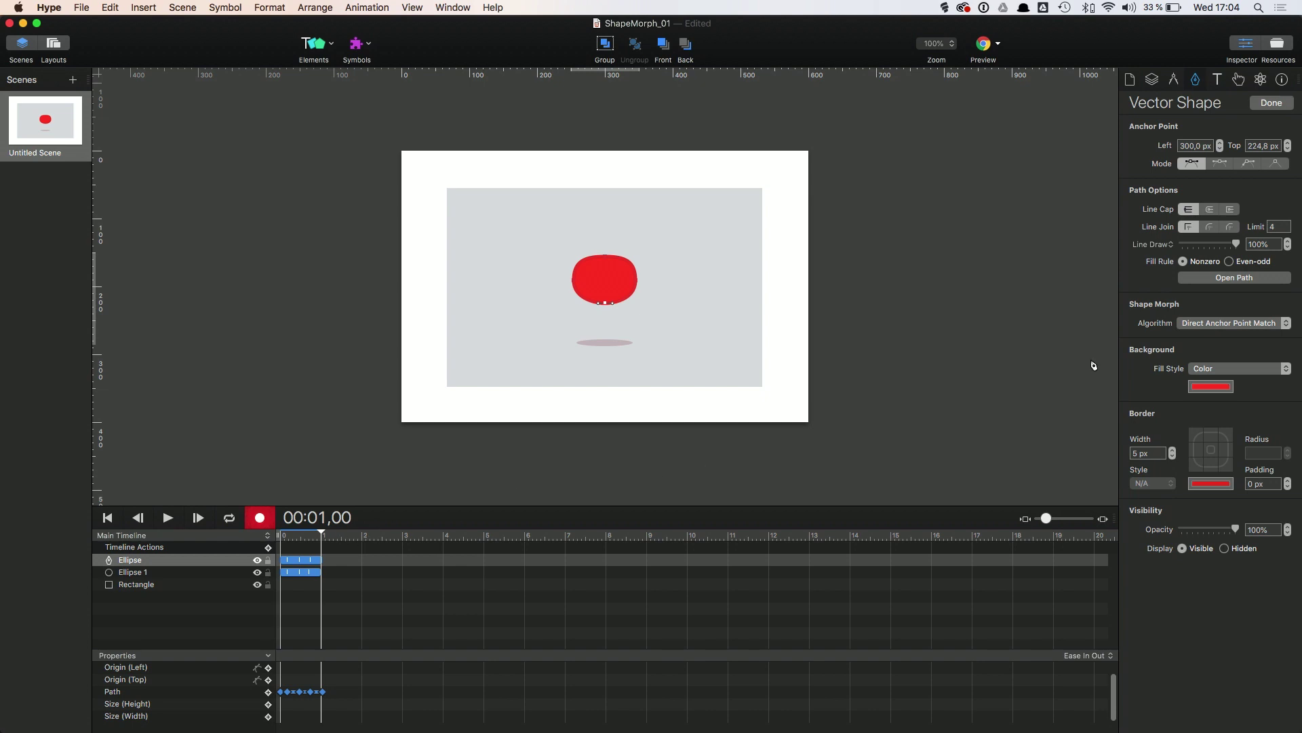
left_click(1188, 328)
left_click(1204, 335)
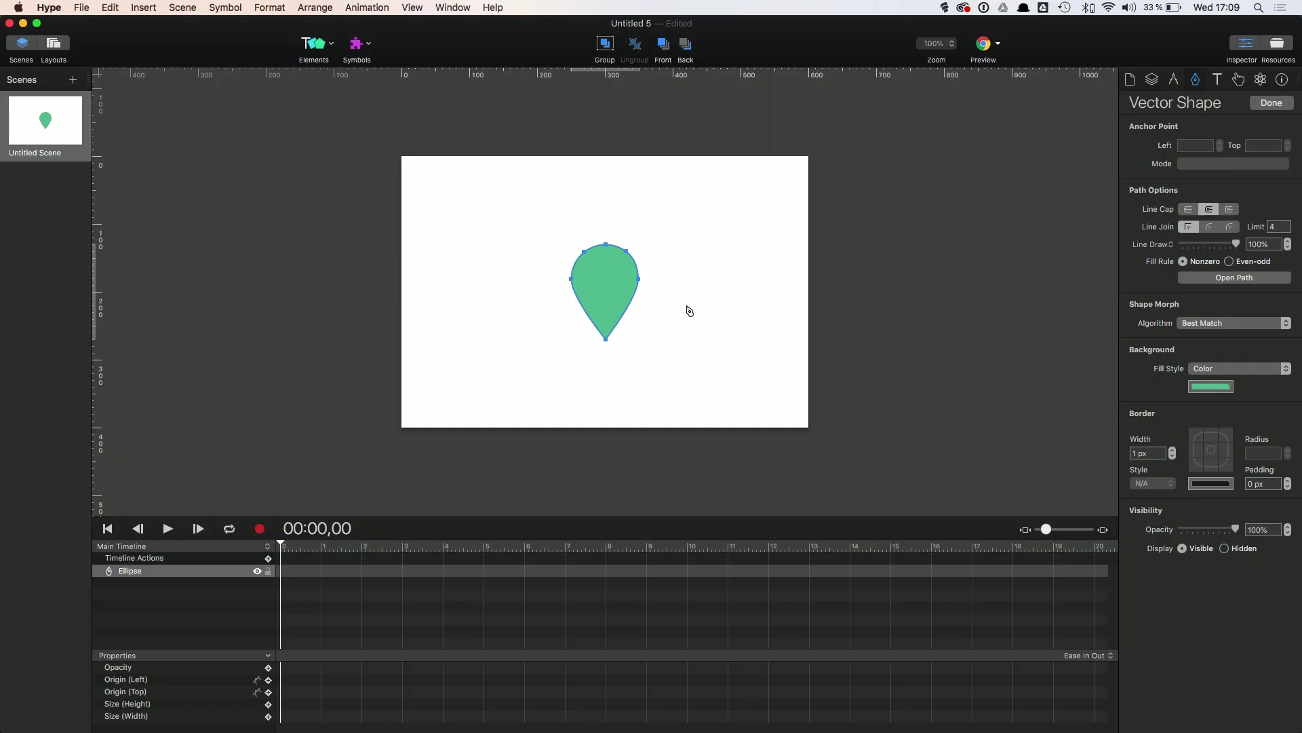
- Review the pin's fill styles, keep Color, and set the border width to 5 px
left_click(1216, 370)
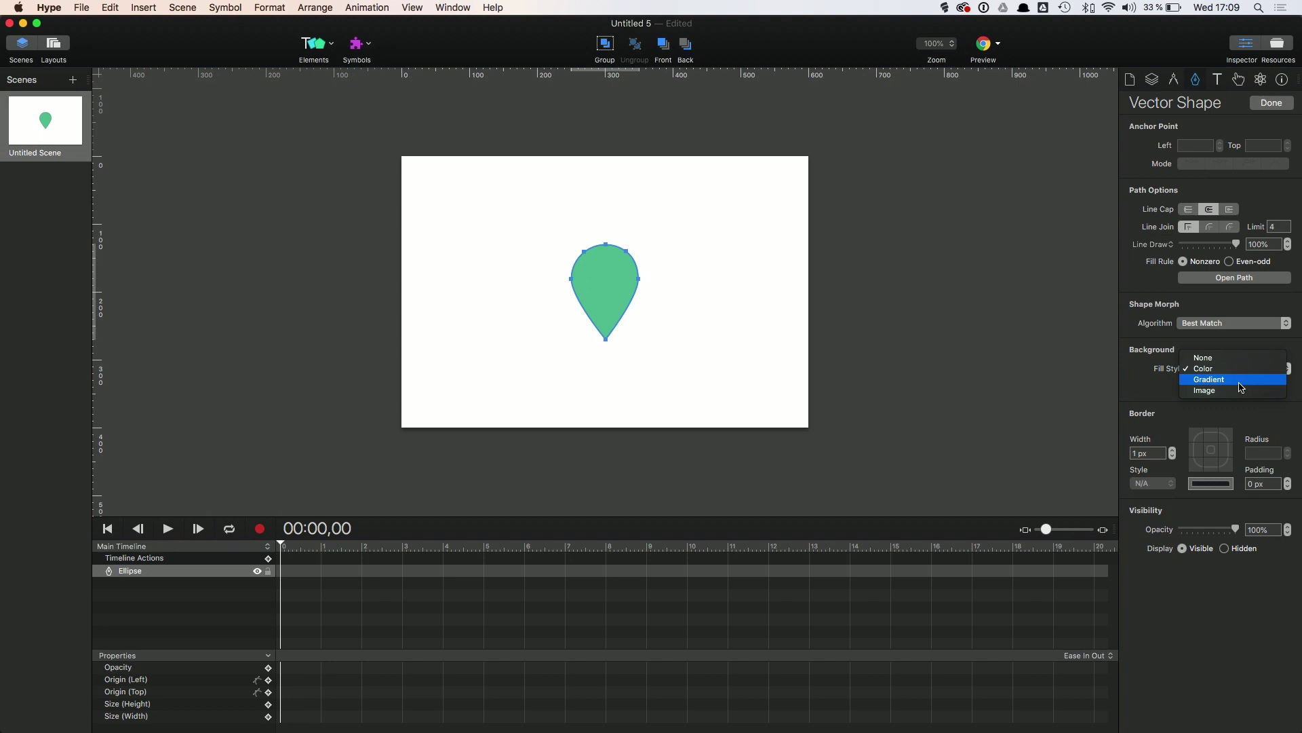
left_click(1243, 370)
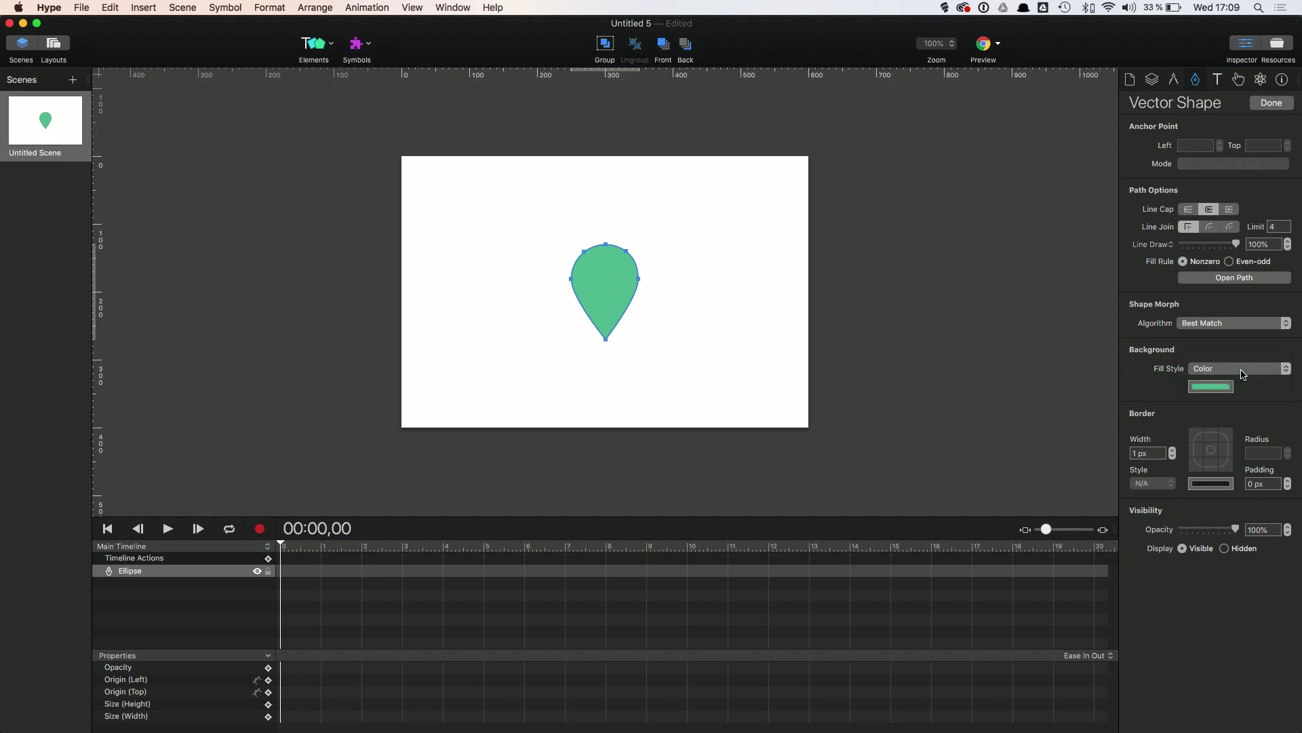
left_click(1173, 452)
left_click(1173, 451)
left_click(1173, 451)
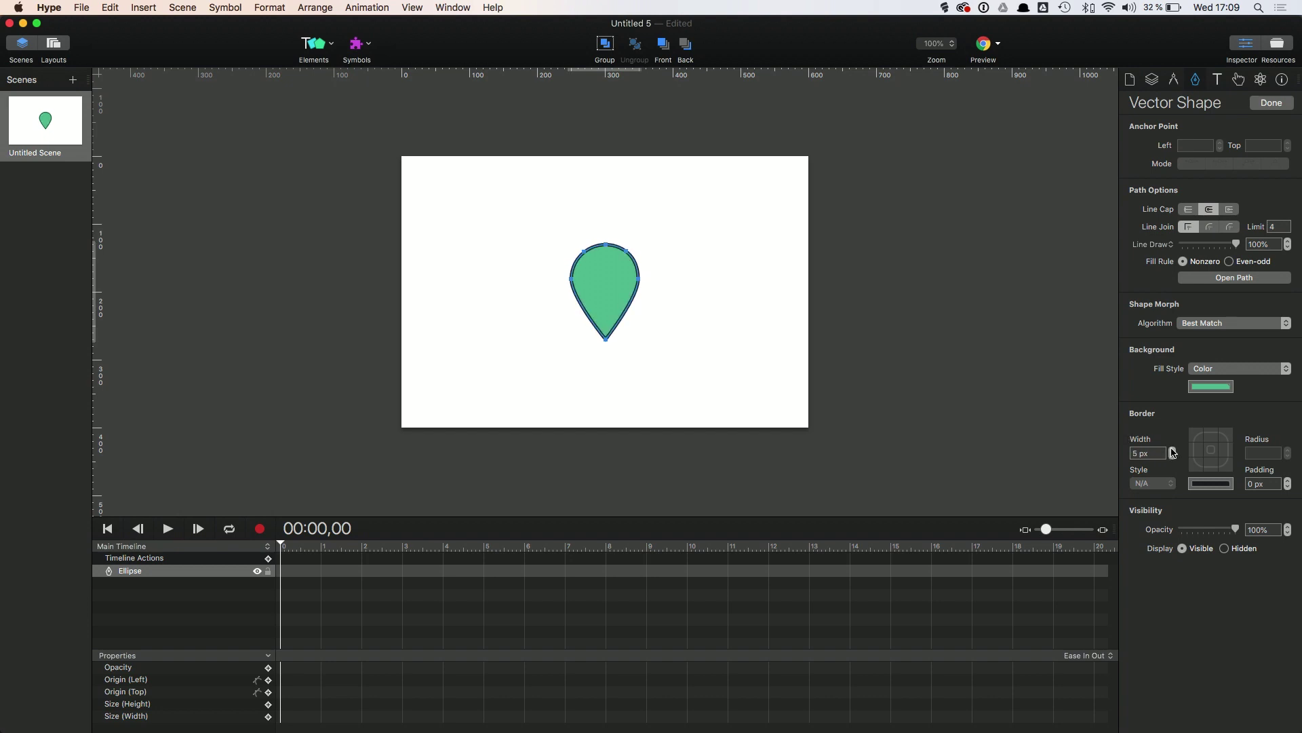
- Lighten the pin's border colour to light grey and keep the shape's opacity at 100%
left_click(1207, 483)
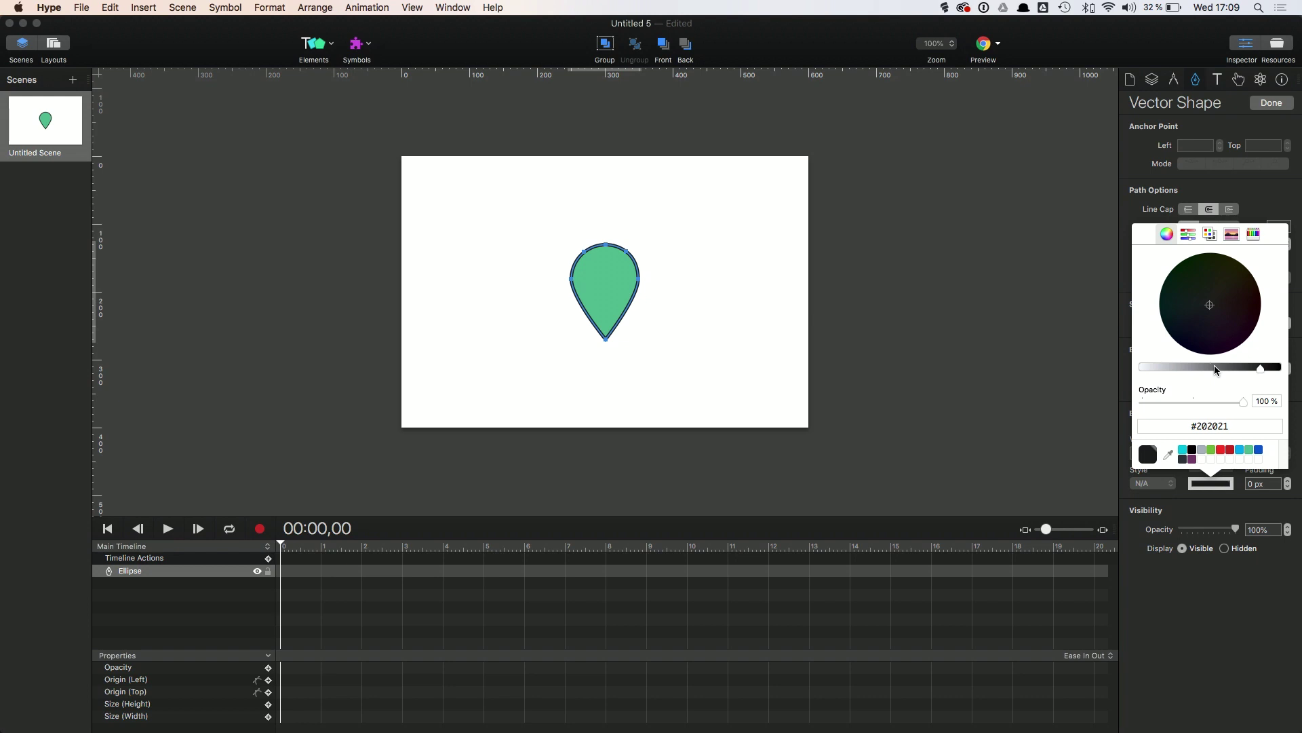
left_click_drag(1215, 367, 1194, 368)
left_click(1212, 508)
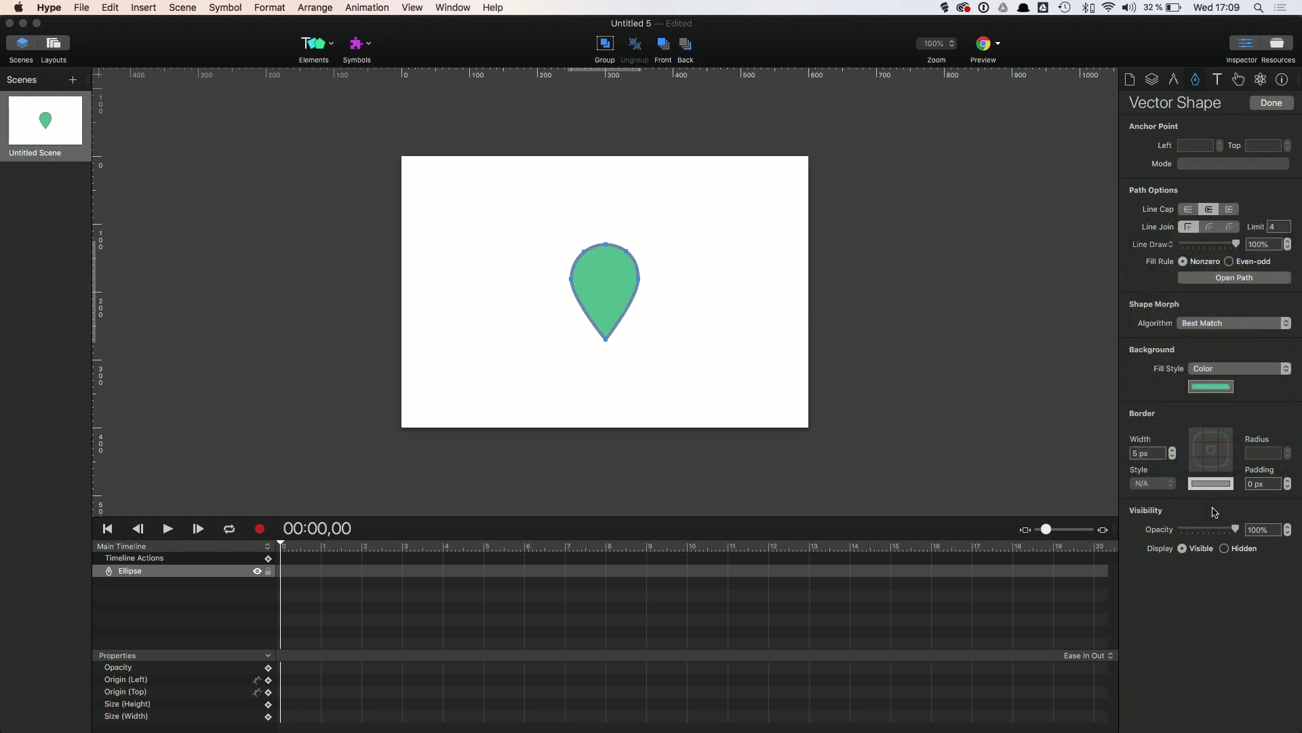
mouse_move(1238, 530)
left_mouse_down()
mouse_move(1157, 534)
mouse_move(1250, 531)
left_mouse_up()
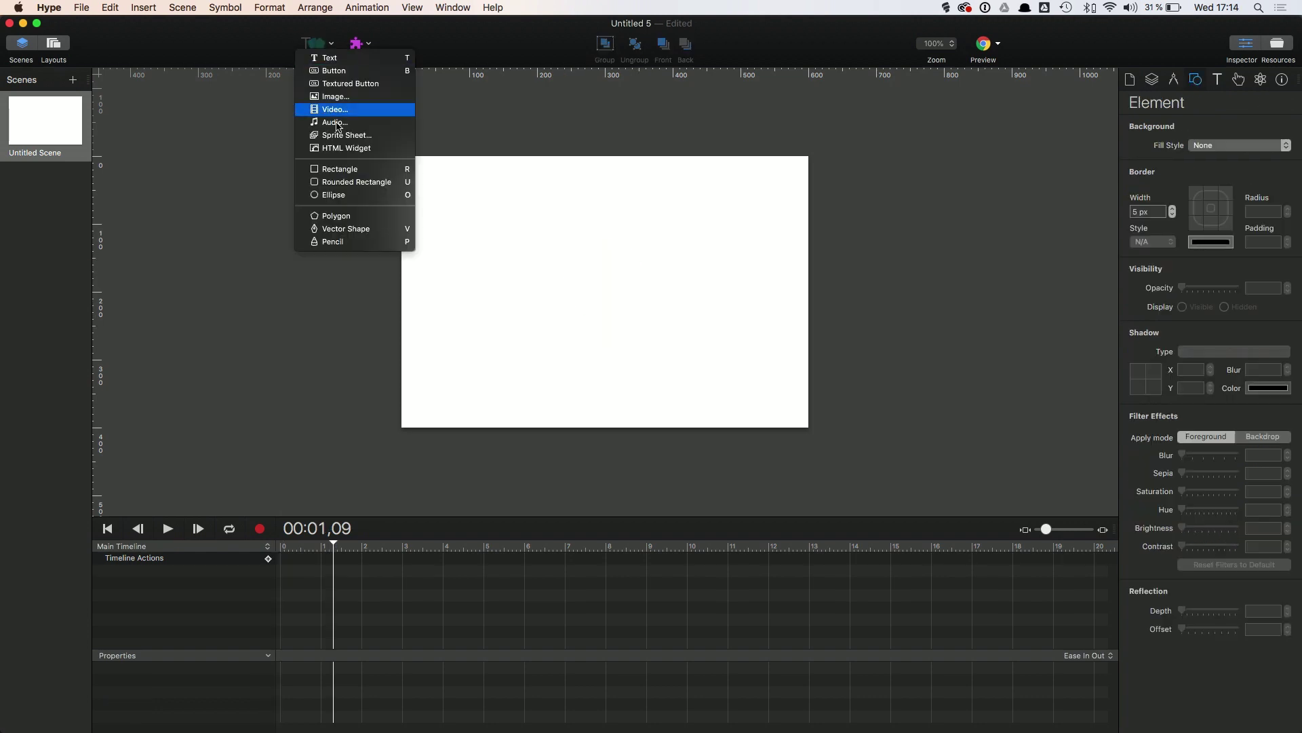
- Draw an outlined exclamation mark with a dot using the Pencil, with smoothing 14.6 and a 3x line draw animation
left_click(354, 242)
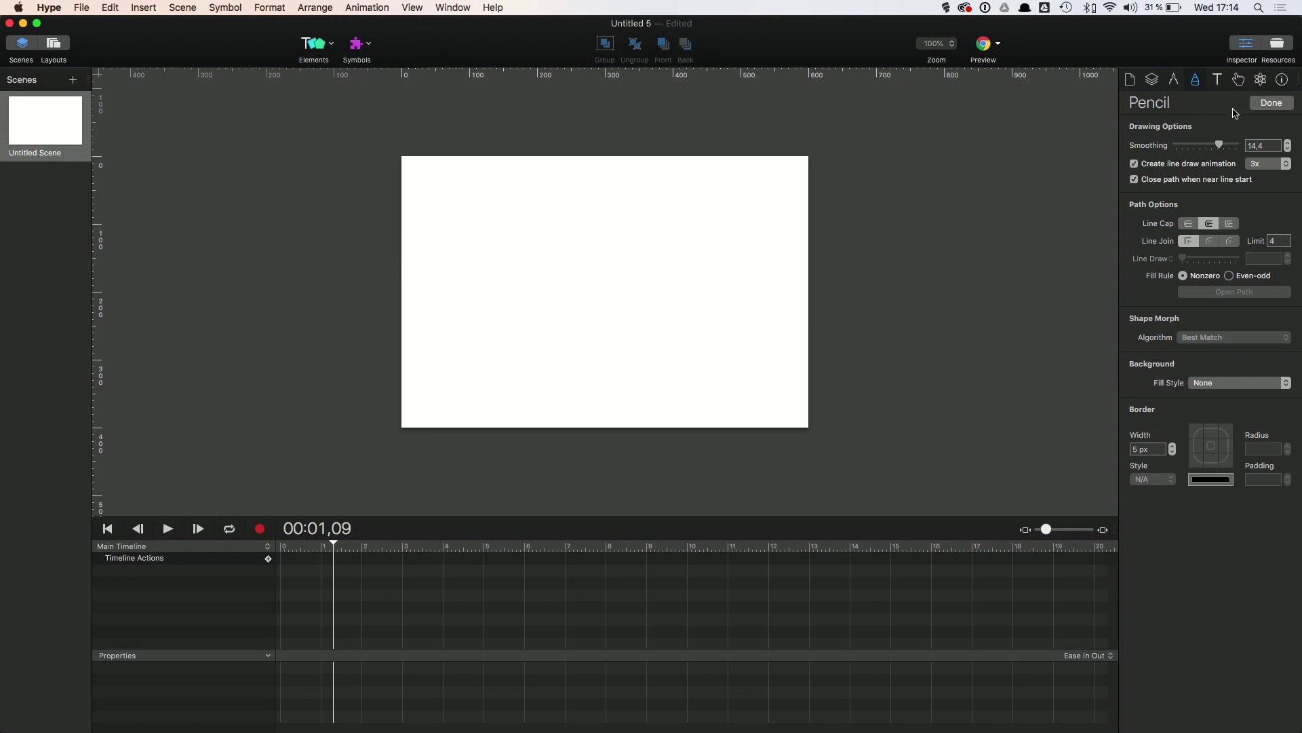
mouse_move(1219, 150)
left_mouse_down()
mouse_move(1184, 150)
mouse_move(1221, 146)
left_mouse_up()
mouse_move(556, 210)
left_mouse_down()
mouse_move(644, 218)
mouse_move(589, 331)
mouse_move(562, 273)
mouse_move(559, 221)
left_mouse_up()
mouse_move(590, 358)
left_mouse_down()
mouse_move(572, 360)
mouse_move(604, 370)
mouse_move(600, 361)
left_mouse_up()
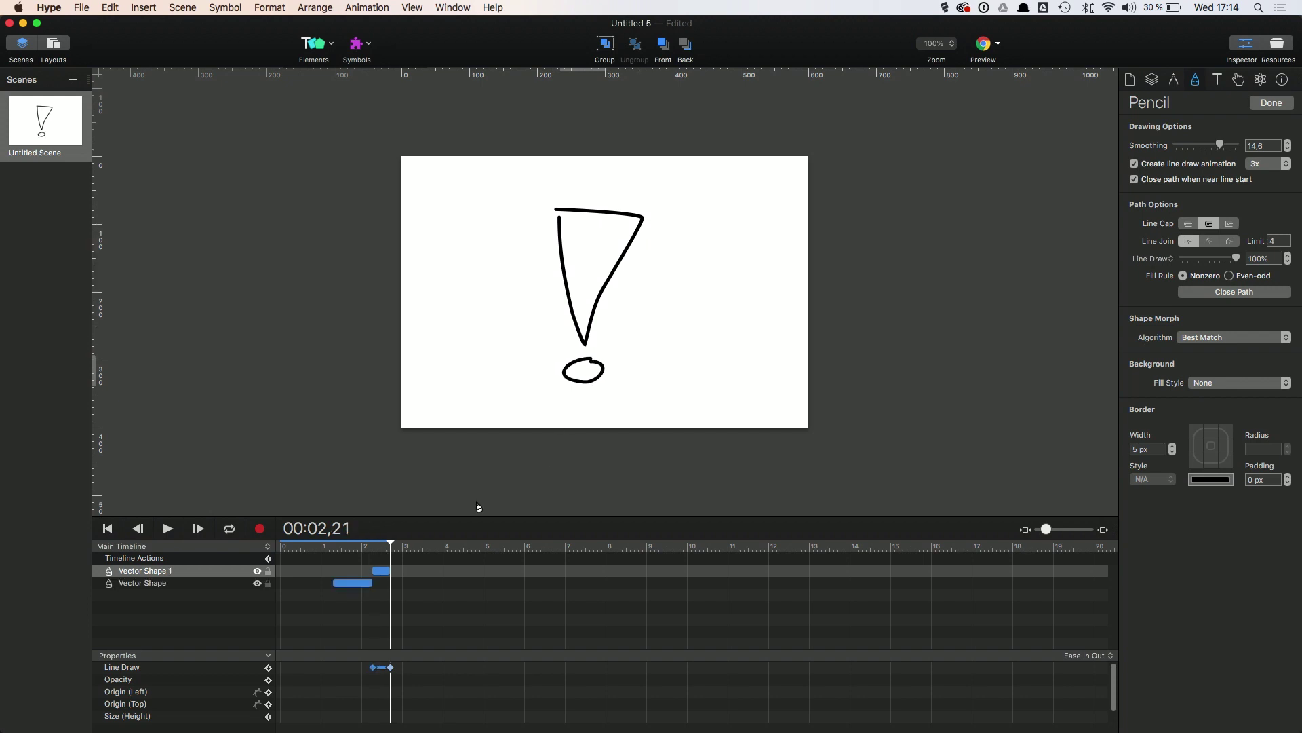
mouse_move(391, 547)
left_mouse_down()
mouse_move(314, 547)
mouse_move(391, 557)
left_mouse_up()
- Try the 1x line draw animation speed, switch back to 3x, and finish the Pencil drawing
left_click(1281, 166)
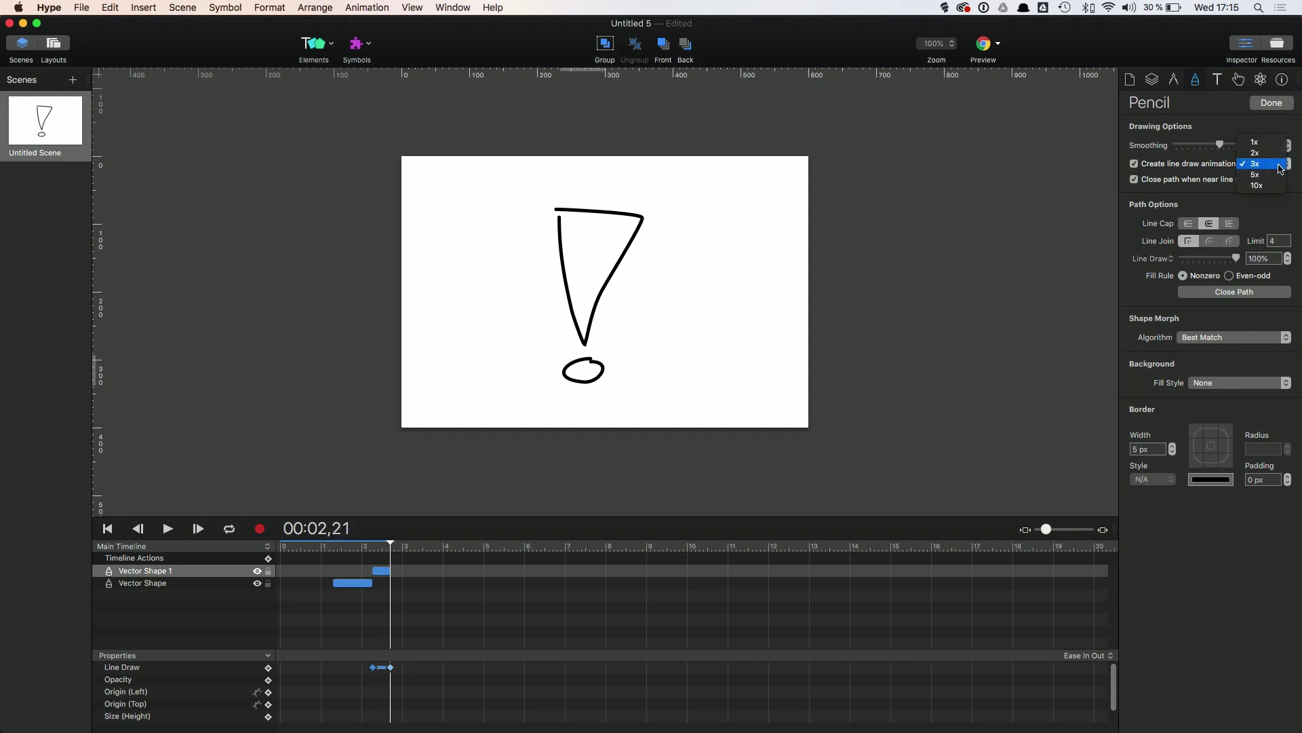
left_click(1275, 144)
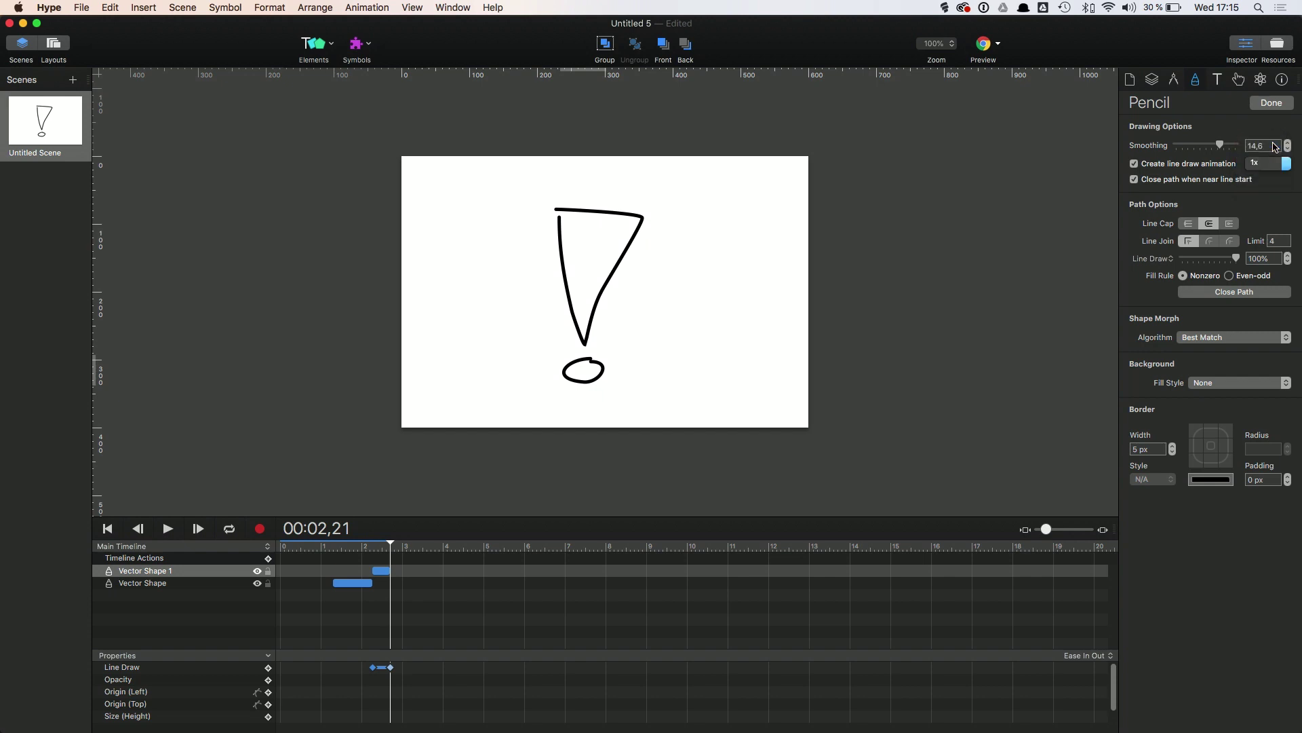
left_click(1275, 163)
left_click(1272, 187)
left_click(1271, 103)
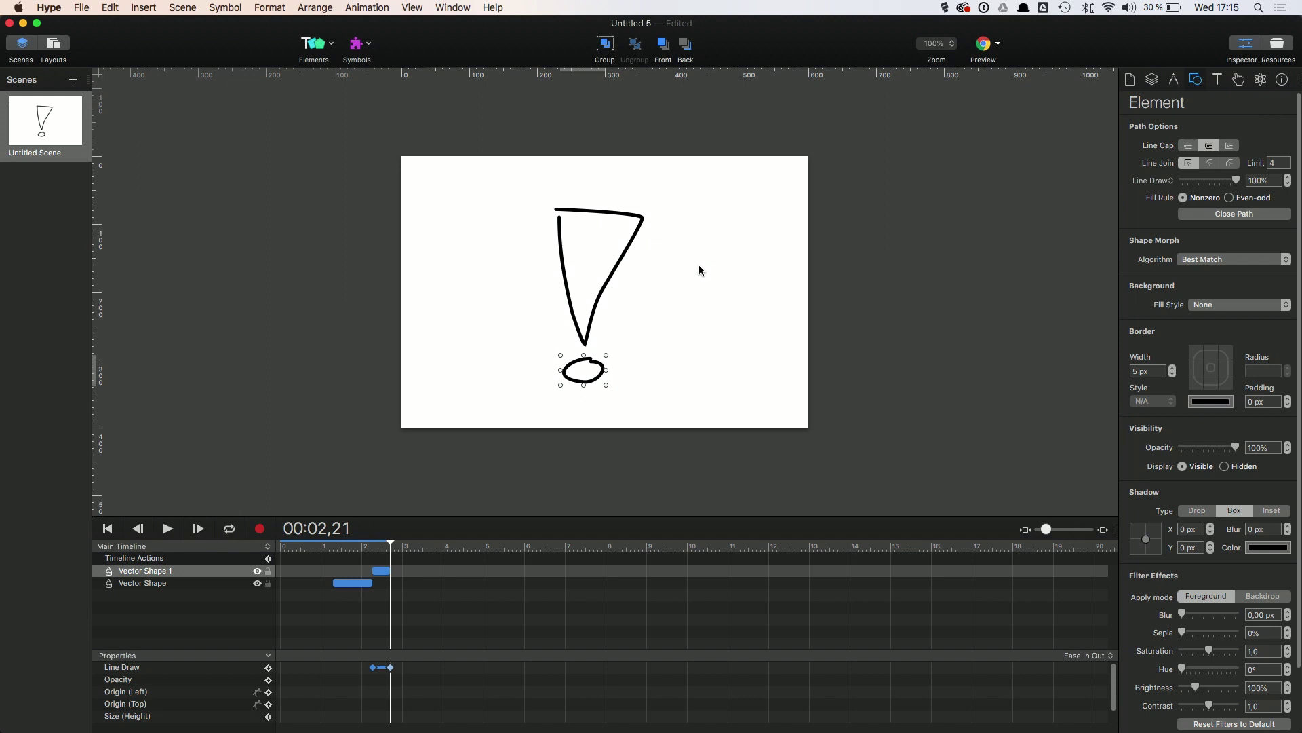
- Edit the exclamation mark's upper shape, moving the anchor point on its slanted right edge to Left 300, Top 188 px
left_click(611, 280)
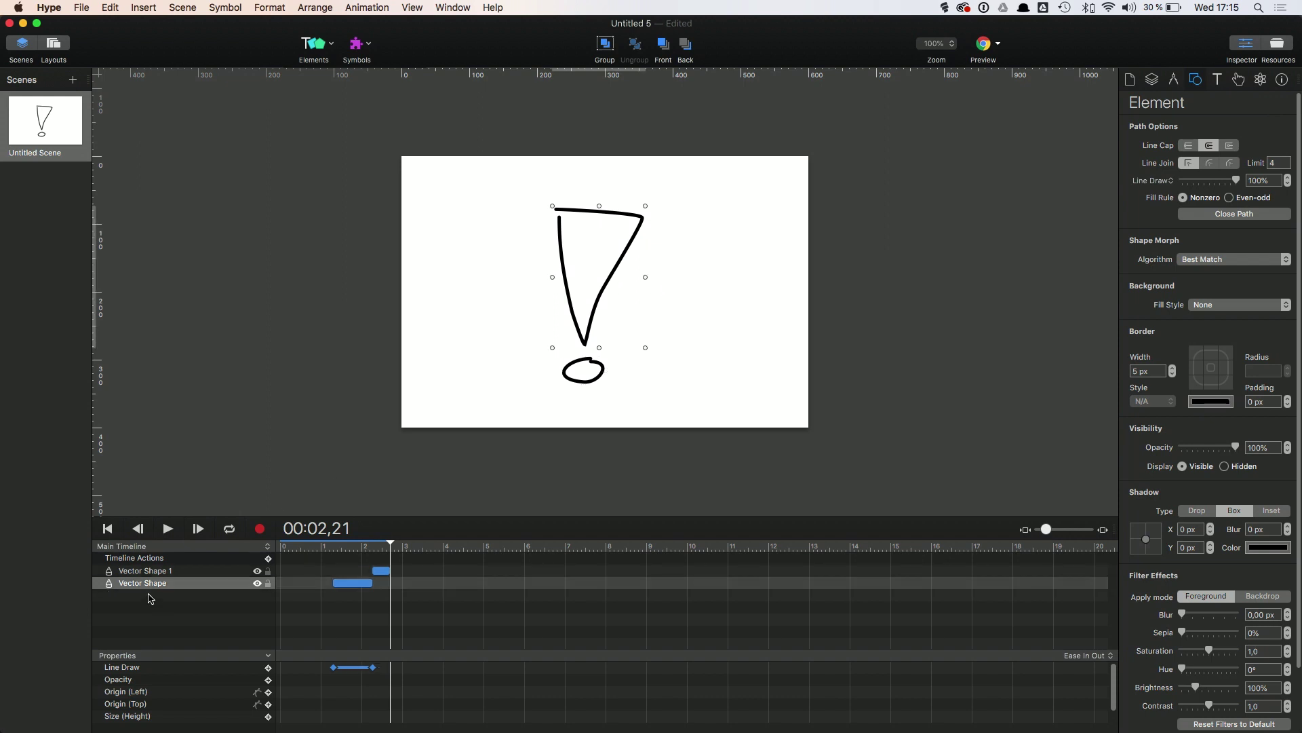
left_click(258, 584)
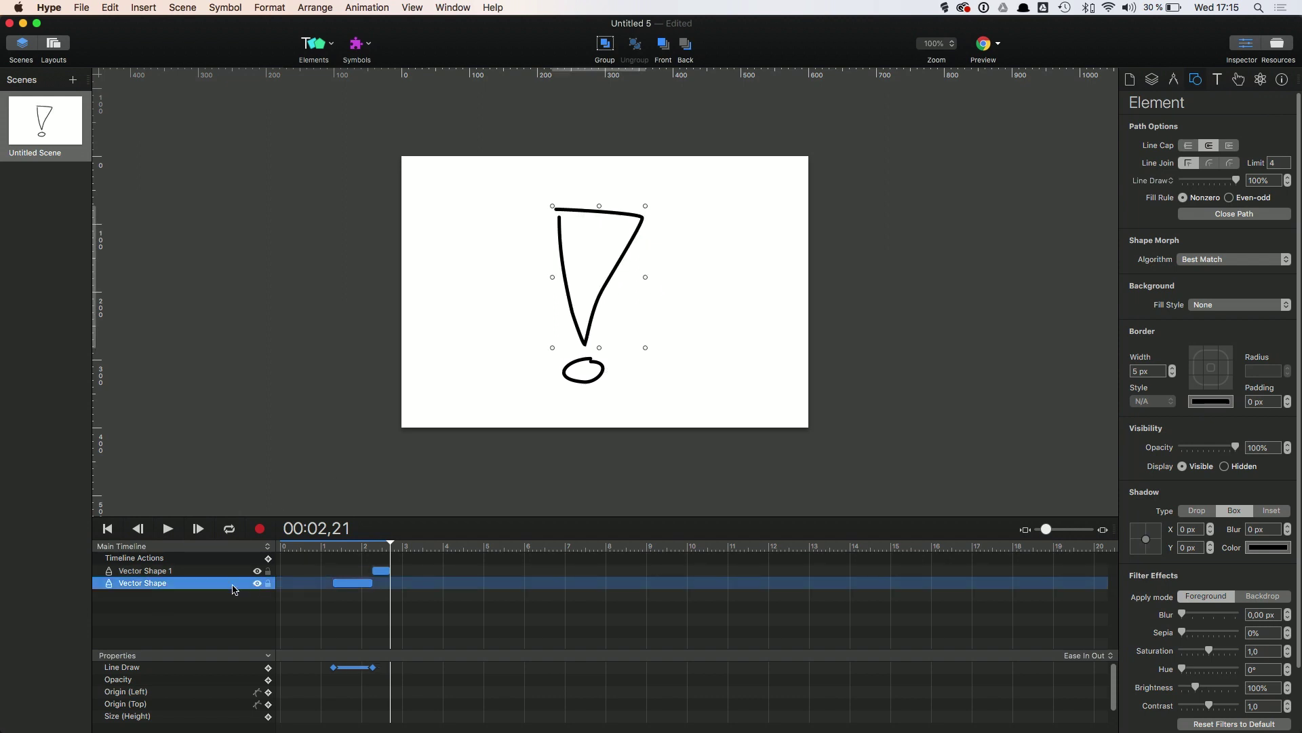
double_click(611, 295)
left_click_drag(603, 292, 604, 285)
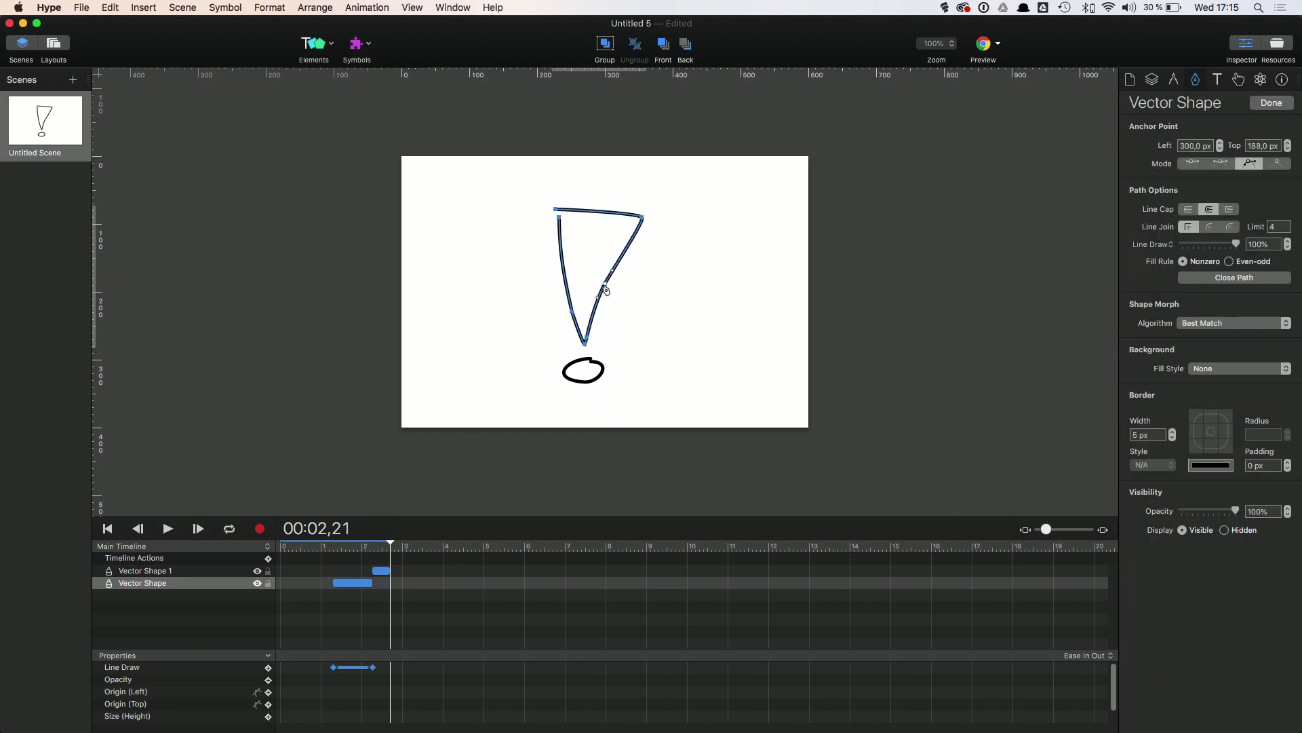
- Start the upper shape's line draw animation at 00:00,15 and end it at 00:02,02, keeping Line Draw at 100%
left_click(365, 588)
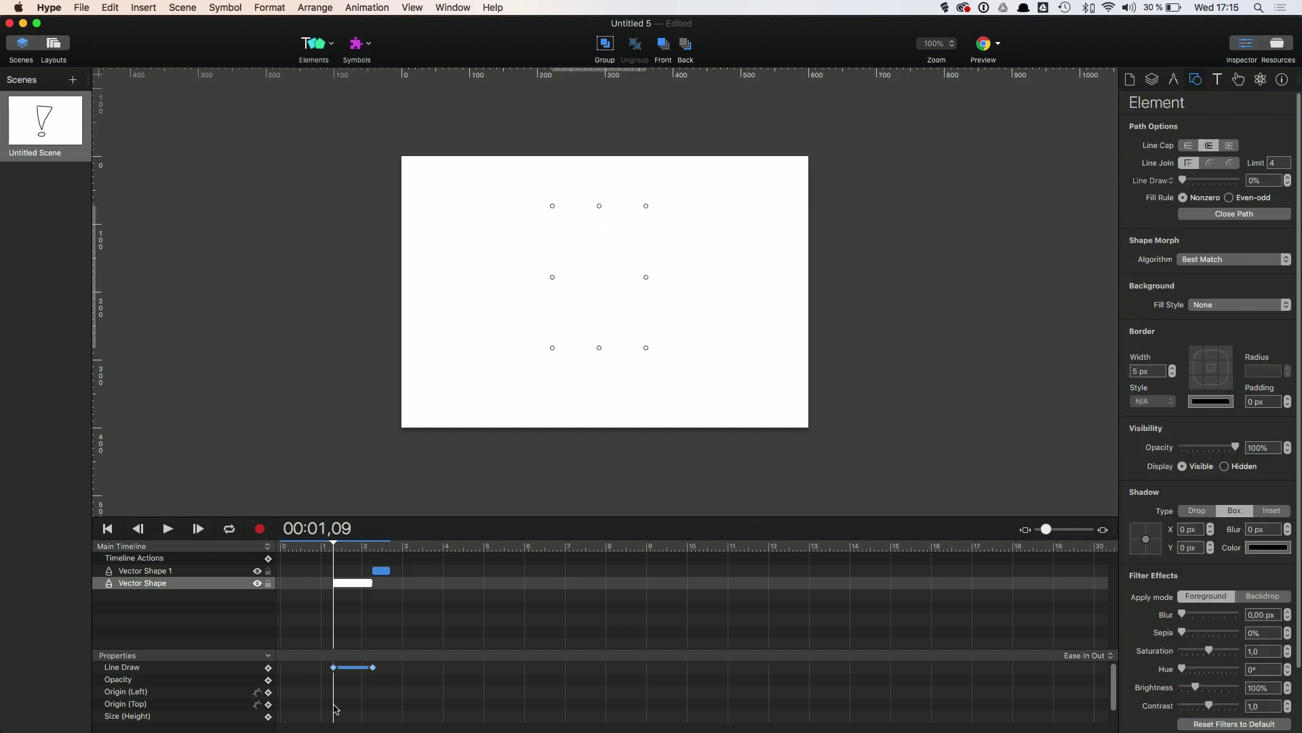
left_click_drag(335, 668, 302, 660)
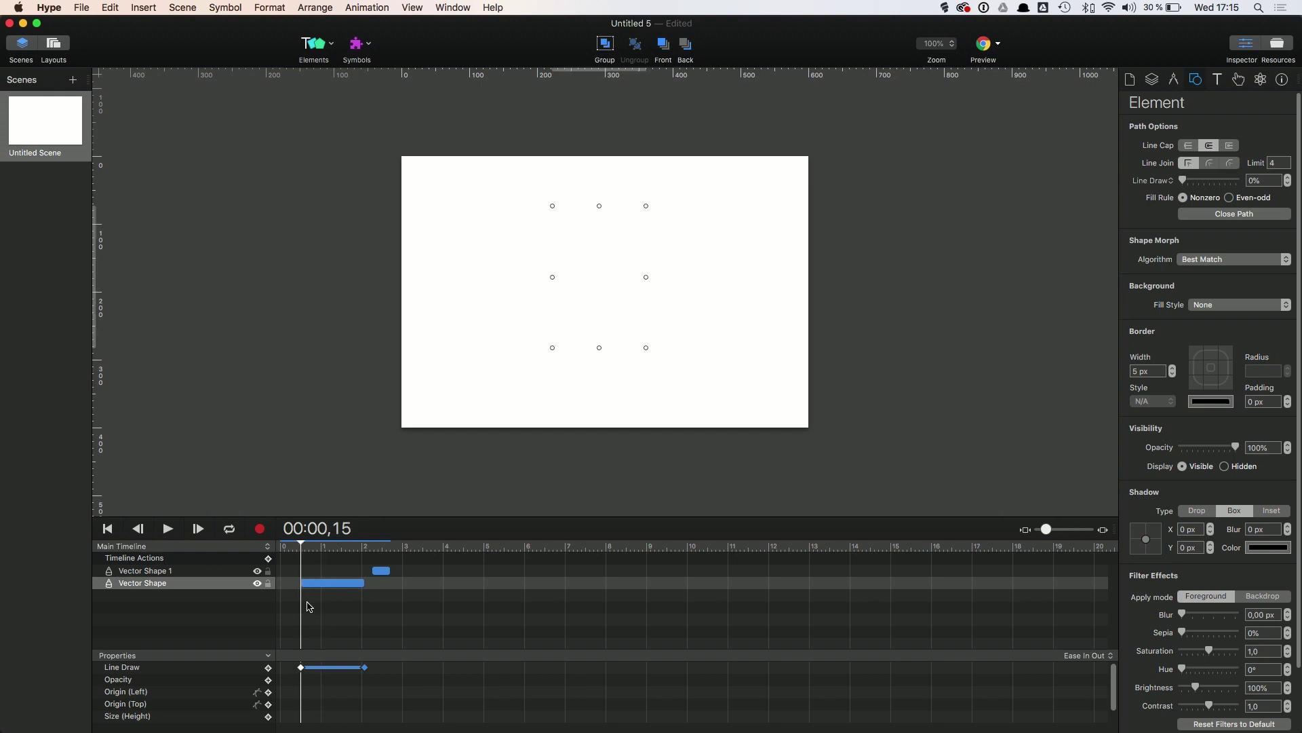
mouse_move(307, 548)
left_mouse_down()
mouse_move(384, 568)
mouse_move(364, 568)
left_mouse_up()
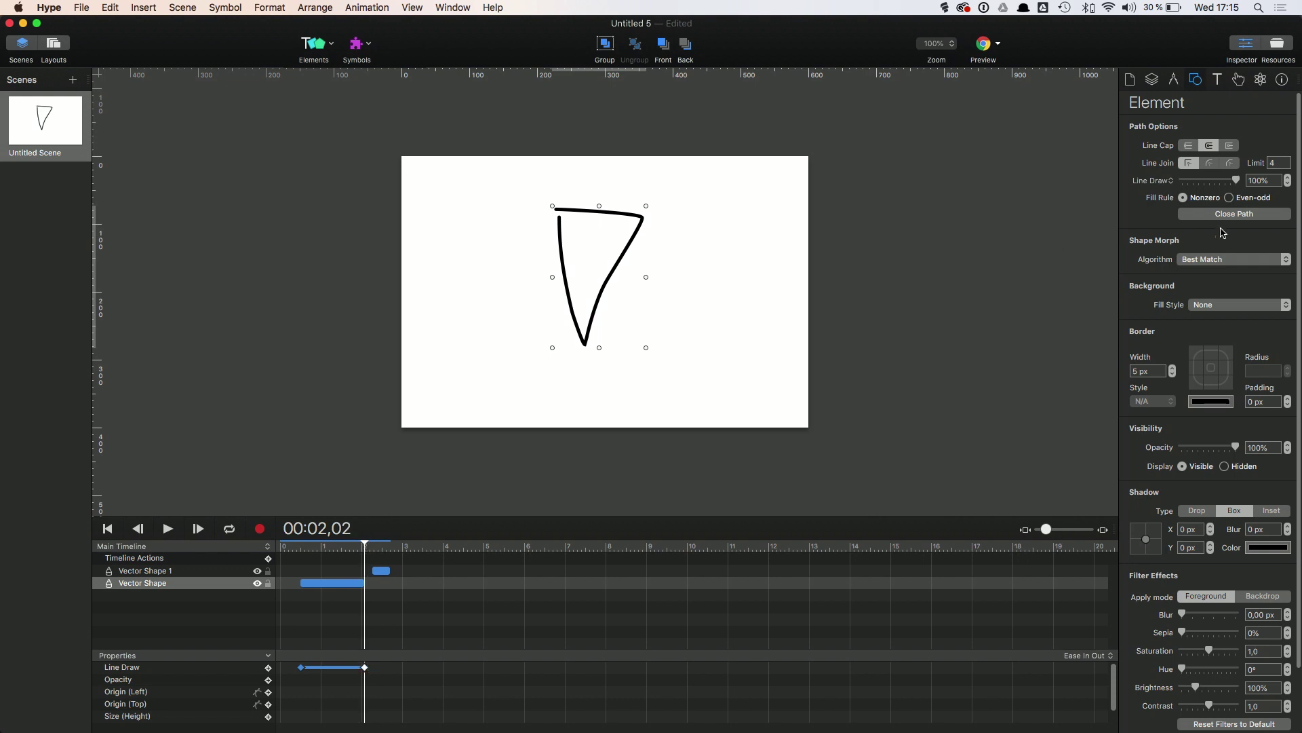
left_click(1249, 181)
key("Return")
- Scrub past the end of the line draw animations and delete all elements from the scene
mouse_move(365, 548)
left_mouse_down()
mouse_move(303, 547)
mouse_move(403, 548)
left_mouse_up()
key("super+a")
key("Delete")
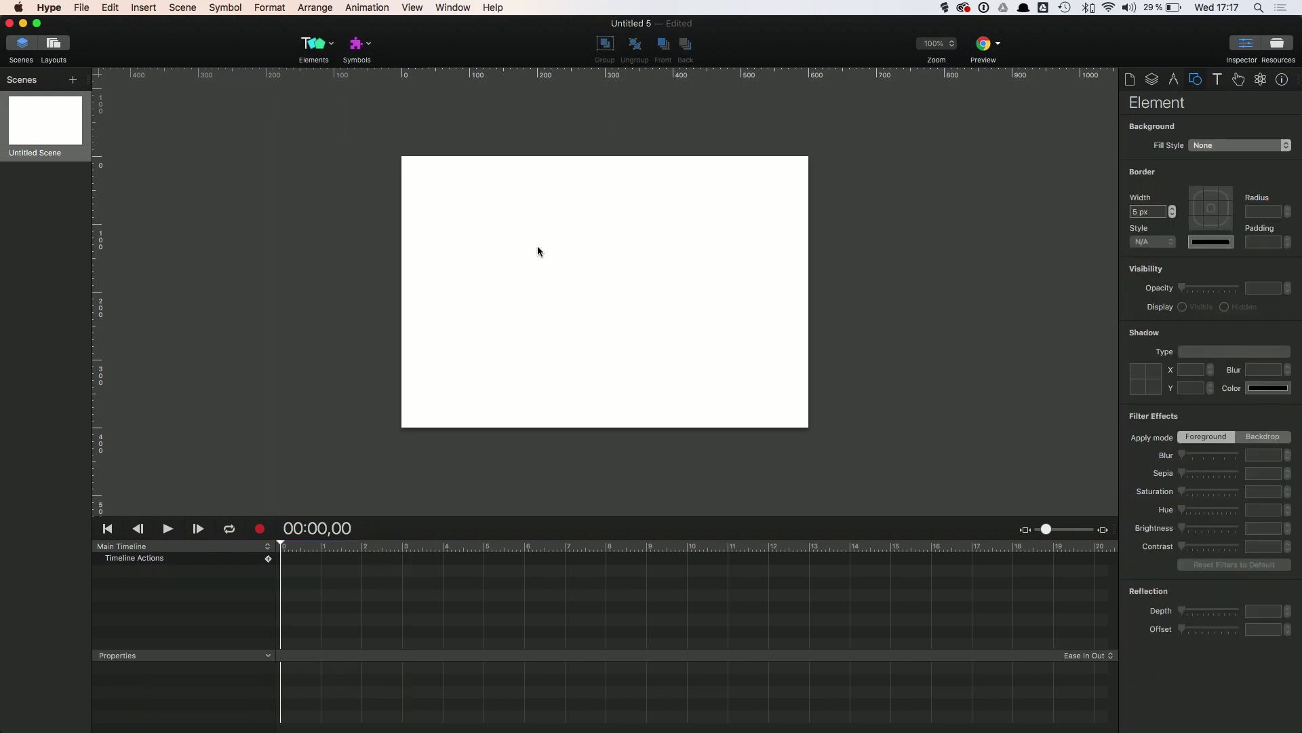
- Insert a polygon in the middle of the scene, reduce it to 3 sides, and keep Line Draw at 100%
left_click(318, 57)
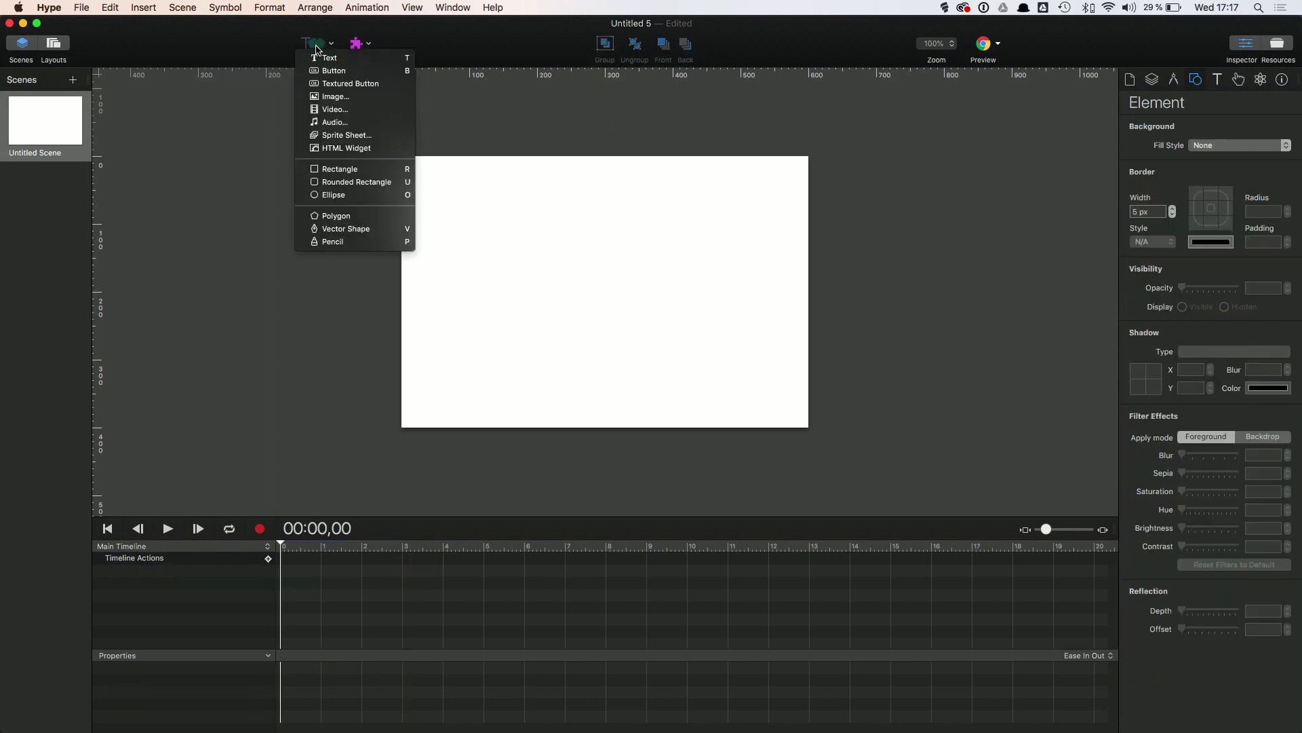
left_click(319, 213)
left_click_drag(631, 302, 640, 302)
left_click_drag(1199, 145, 1157, 215)
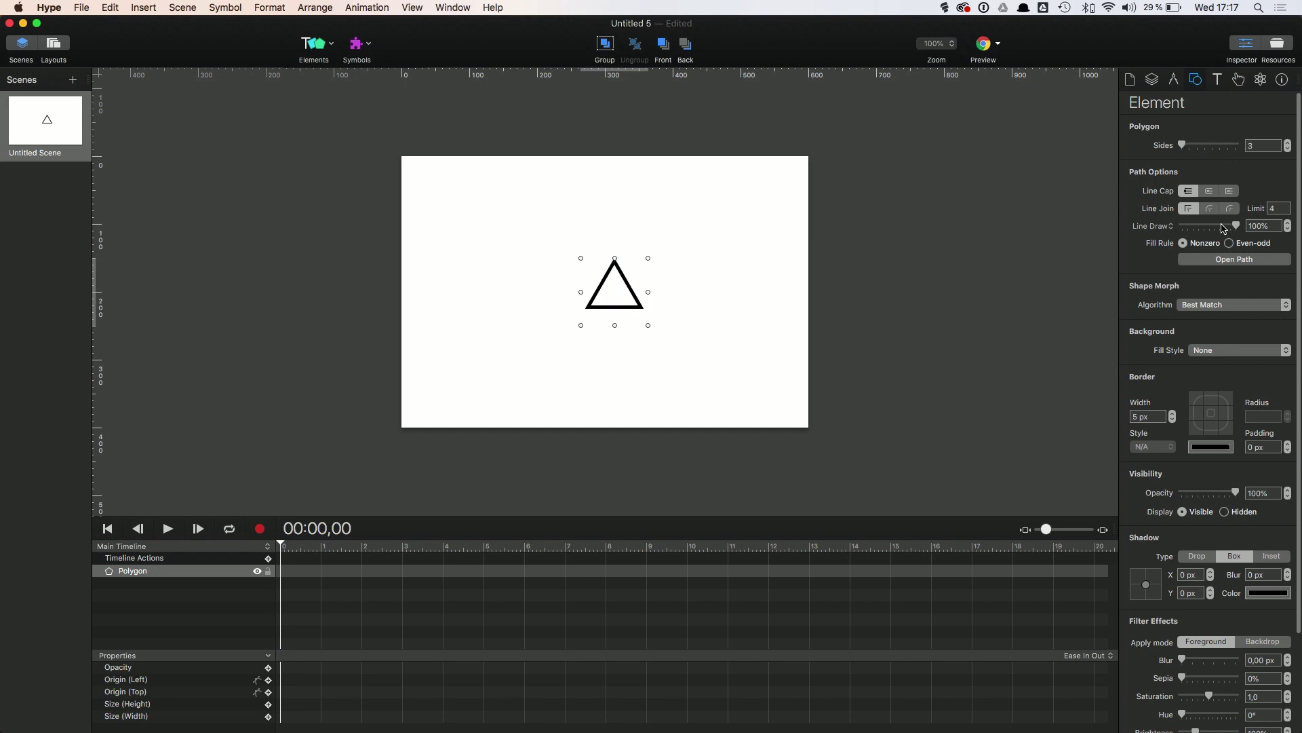
mouse_move(1236, 229)
left_mouse_down()
mouse_move(1182, 228)
mouse_move(1237, 229)
left_mouse_up()
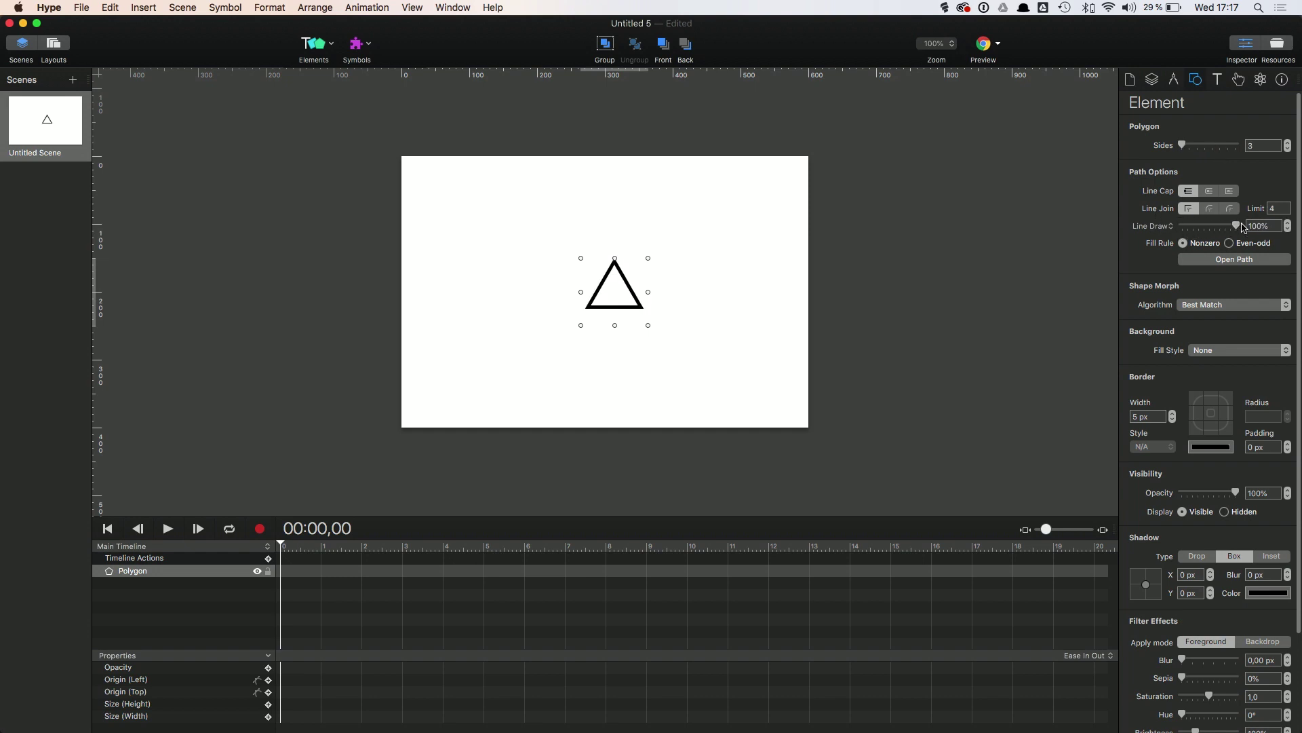